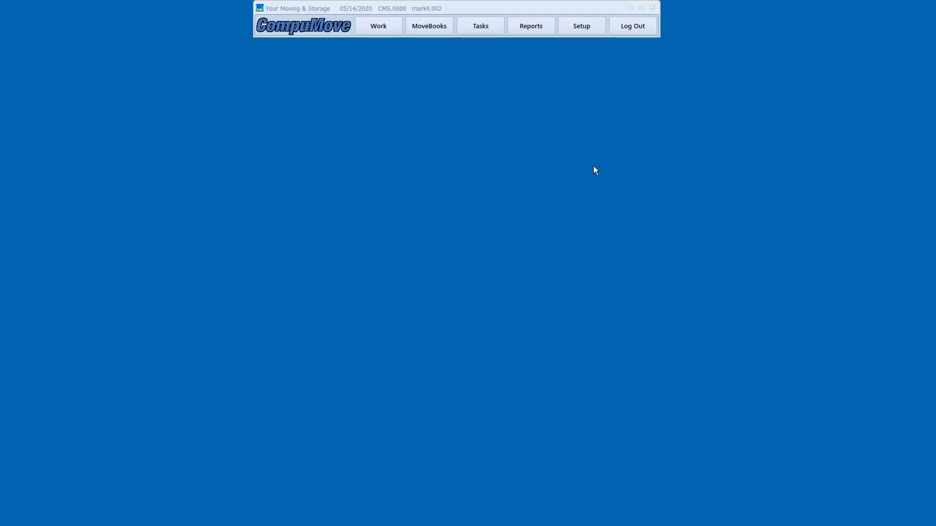
Open the empty User Accounts list from System Setup and move it to the upper right
click(581, 27)
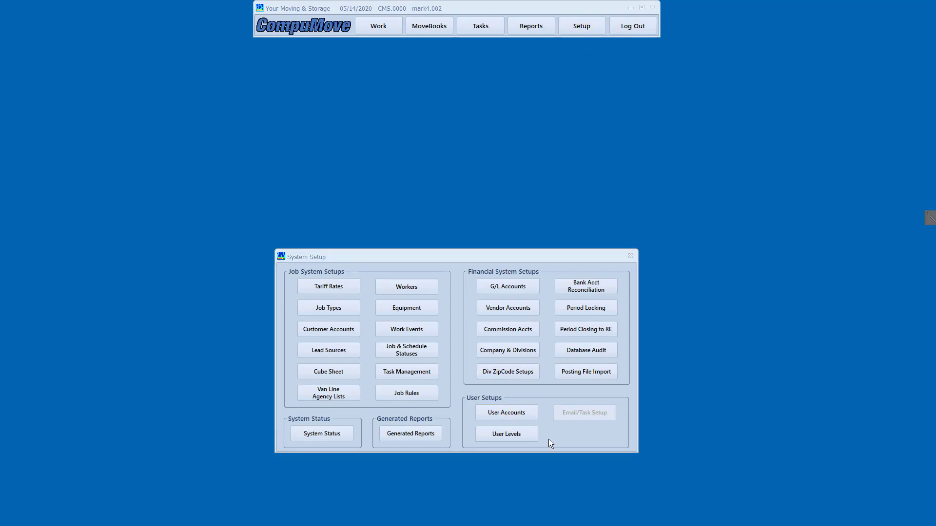
mouse_move(457, 386)
mouse_down()
mouse_move(528, 451)
mouse_move(549, 451)
mouse_up()
click(507, 413)
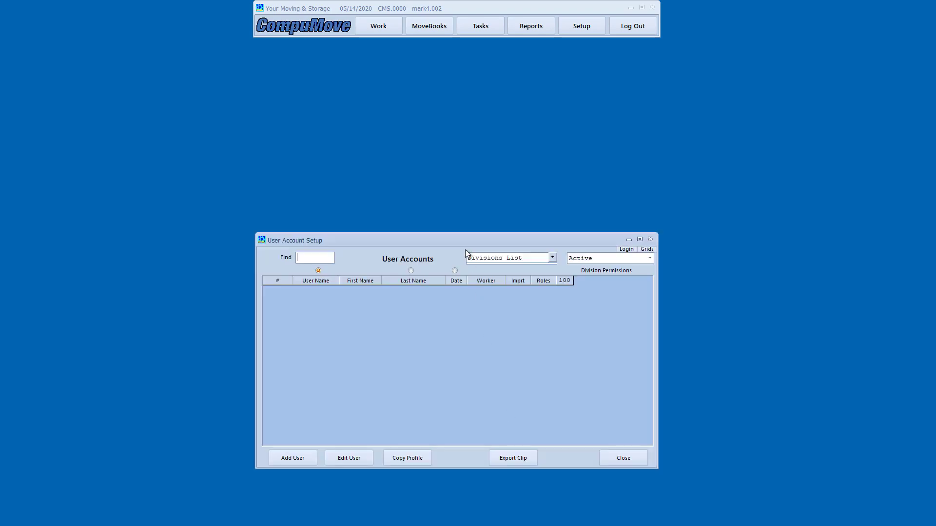
drag(461, 239, 654, 103)
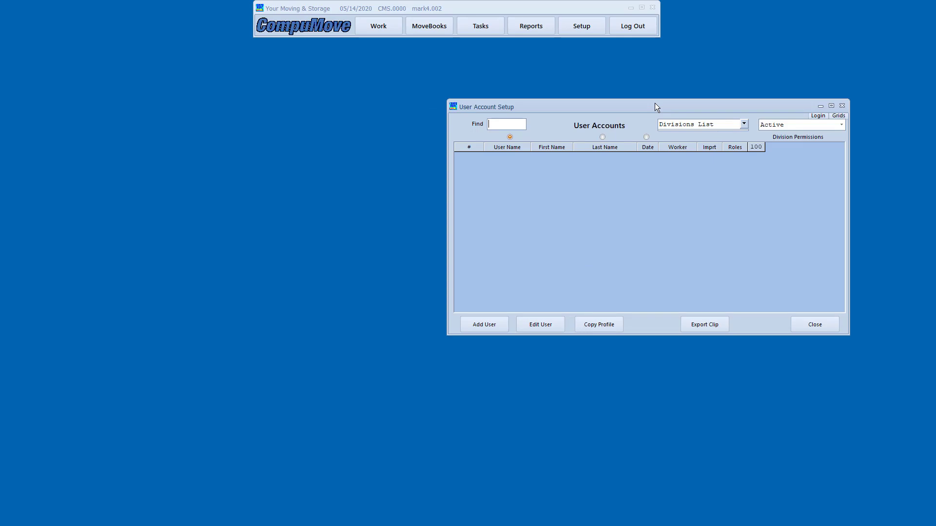
Open the User Levels permission grid and move it to the left
click(583, 30)
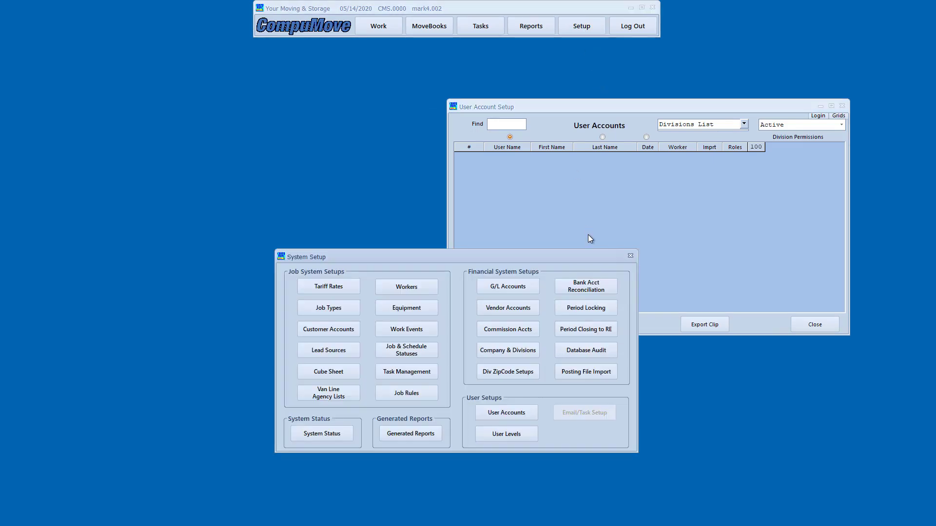
click(509, 432)
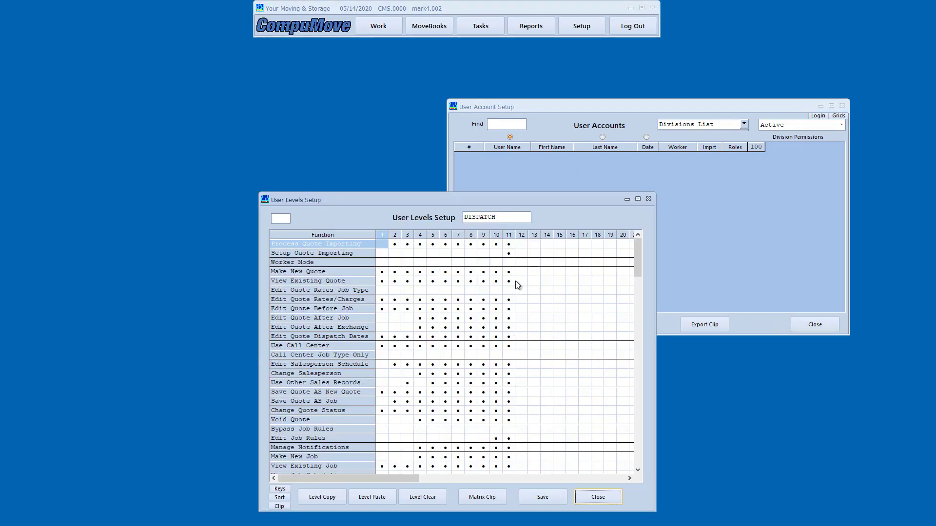
drag(498, 197, 269, 101)
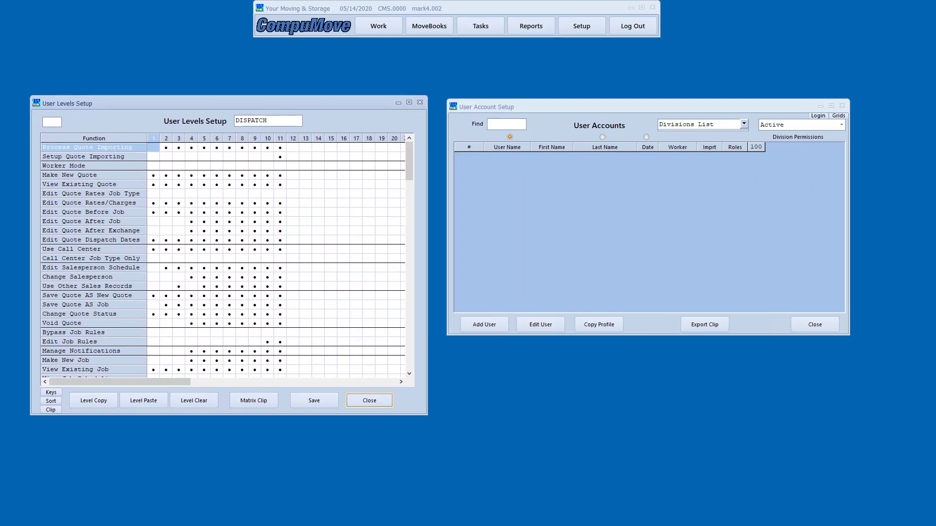
click(920, 233)
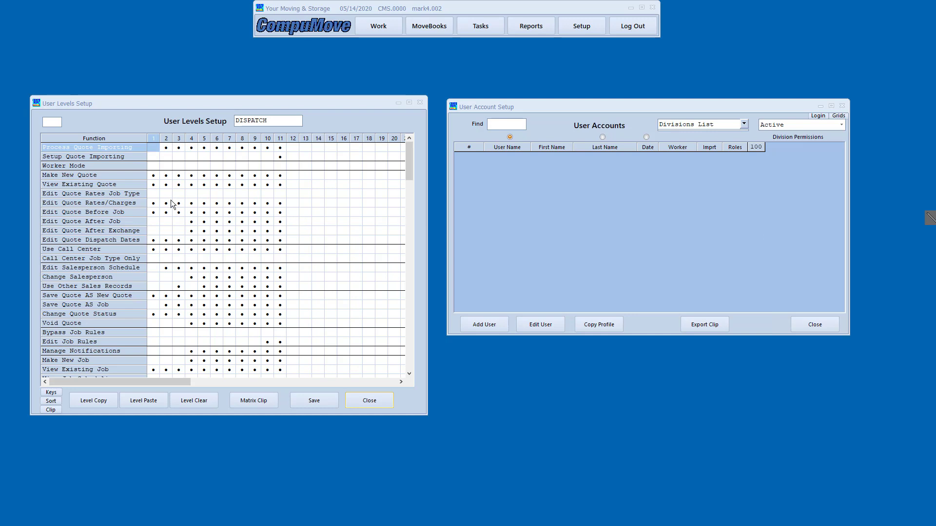
mouse_move(145, 128)
mouse_down()
mouse_move(190, 161)
mouse_move(292, 162)
mouse_move(293, 153)
mouse_up()
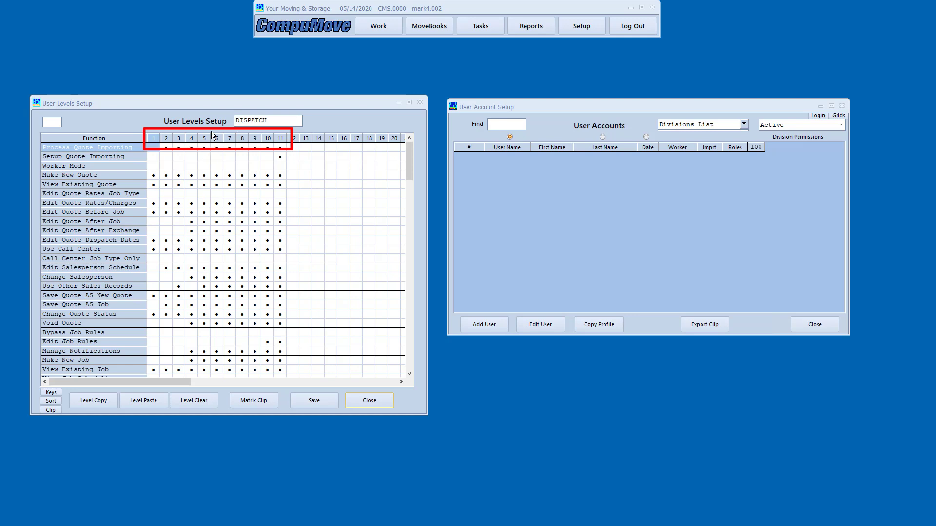
drag(211, 130, 225, 320)
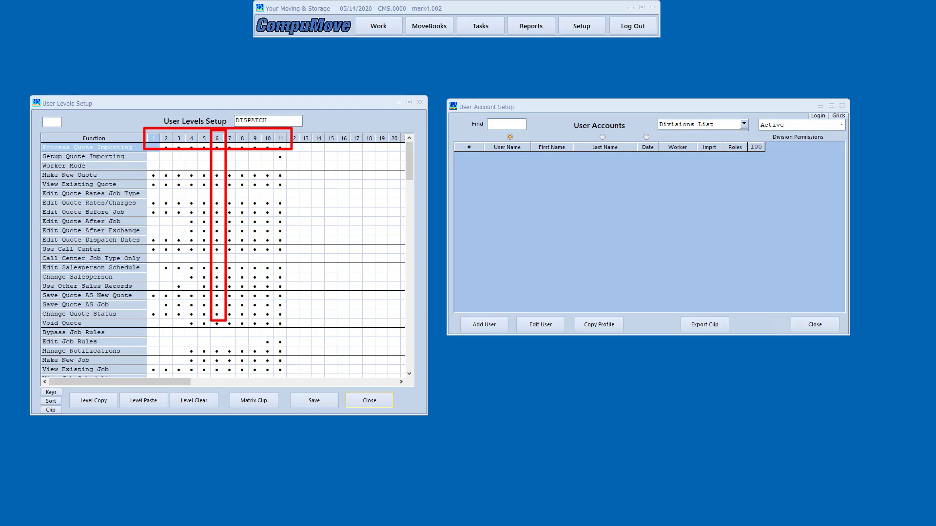
key(Escape)
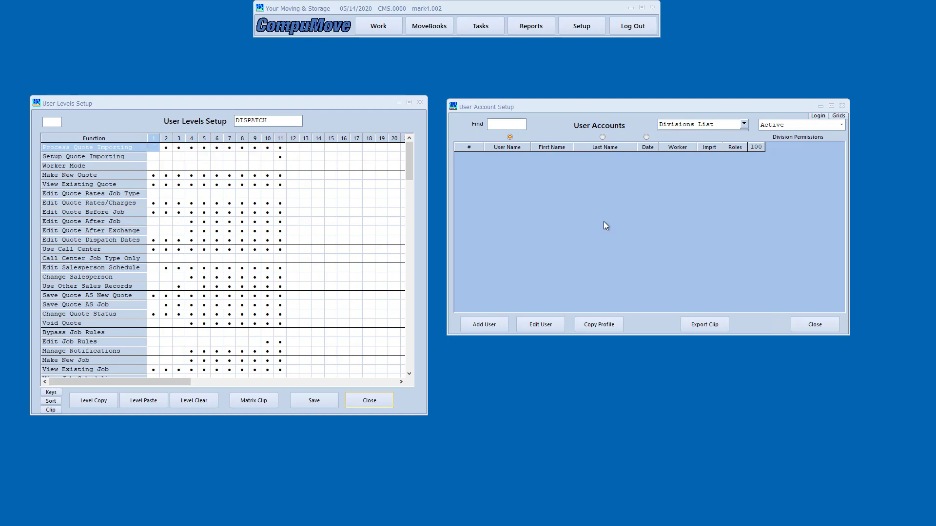
Inspect the BILLING and DISBURSE level permissions, then close the User Levels grid
click(222, 148)
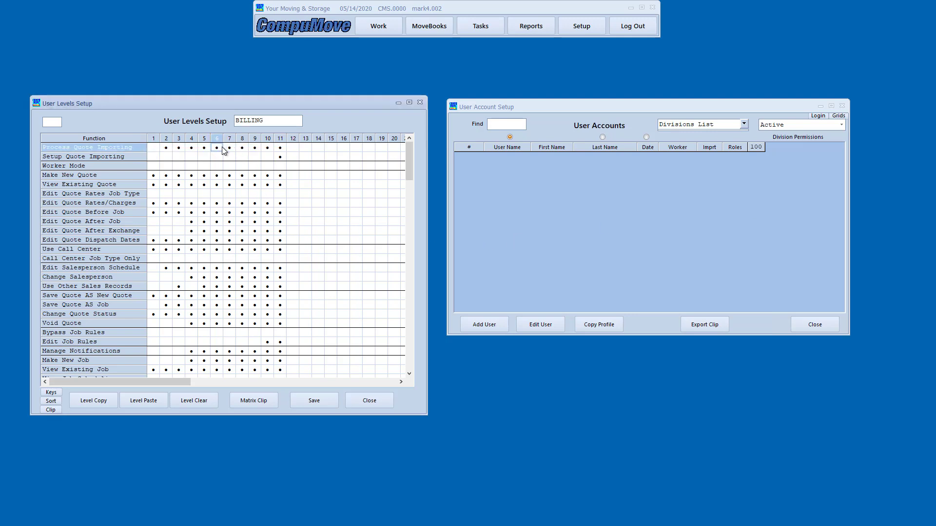
click(254, 147)
click(279, 122)
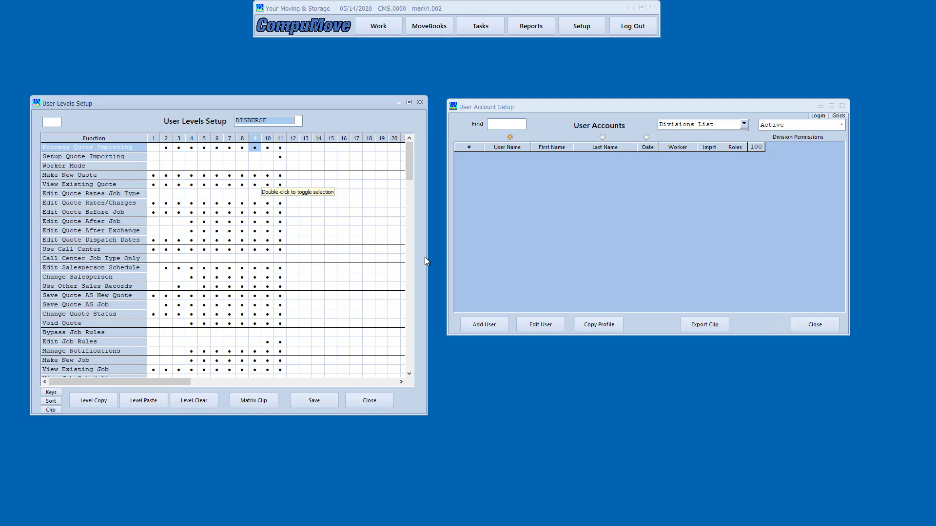
click(371, 401)
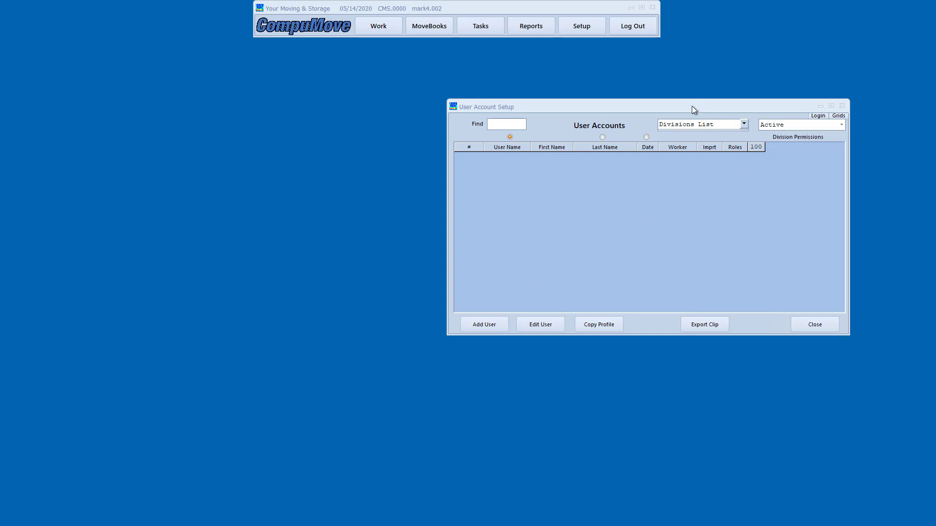
Add a user with their user name and full name, 6 - BILLING permission for division 100, and save
drag(691, 107, 550, 115)
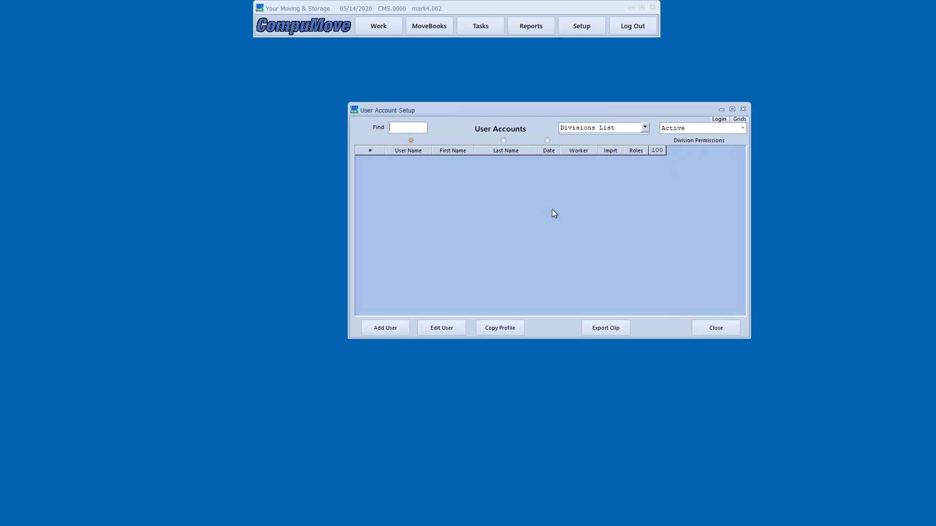
click(399, 328)
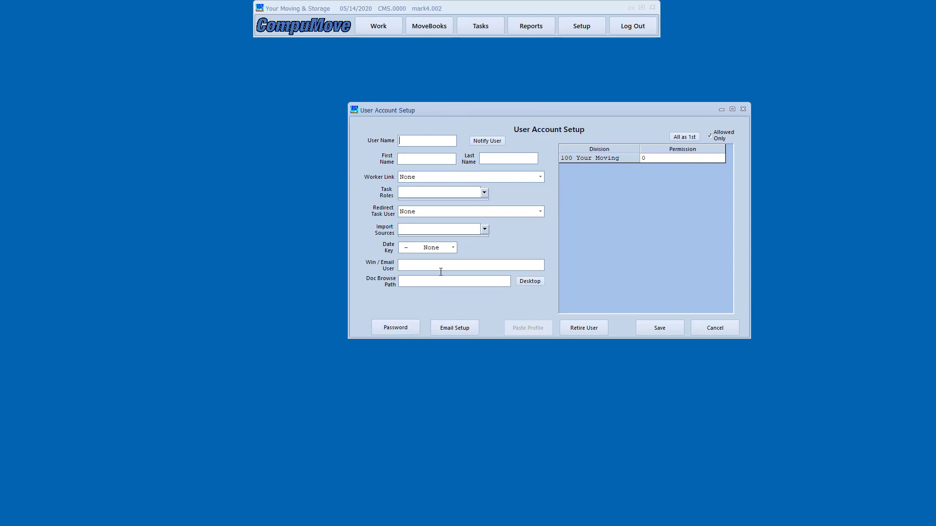
click(689, 162)
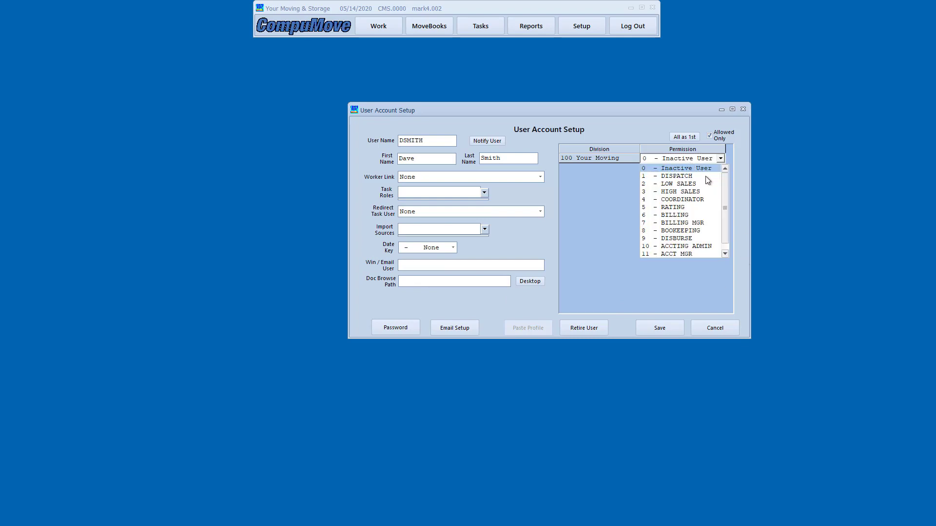
click(669, 217)
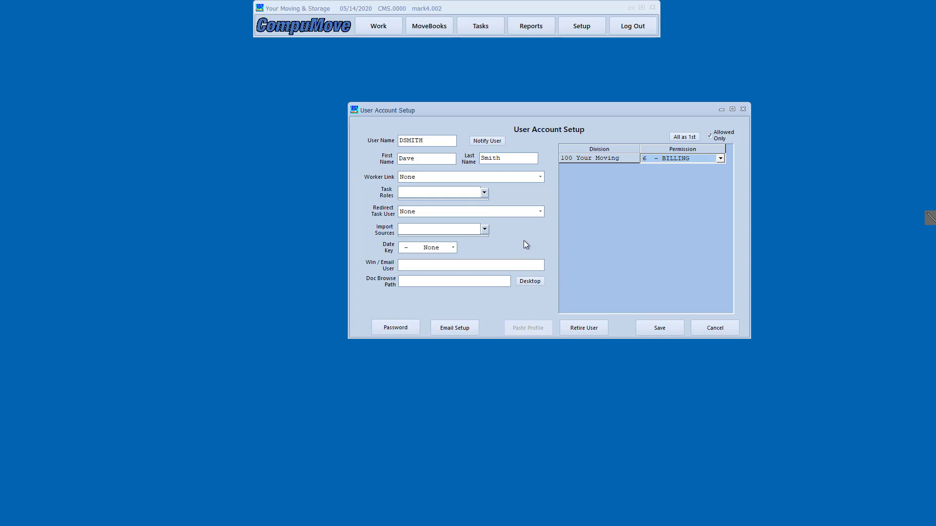
click(659, 329)
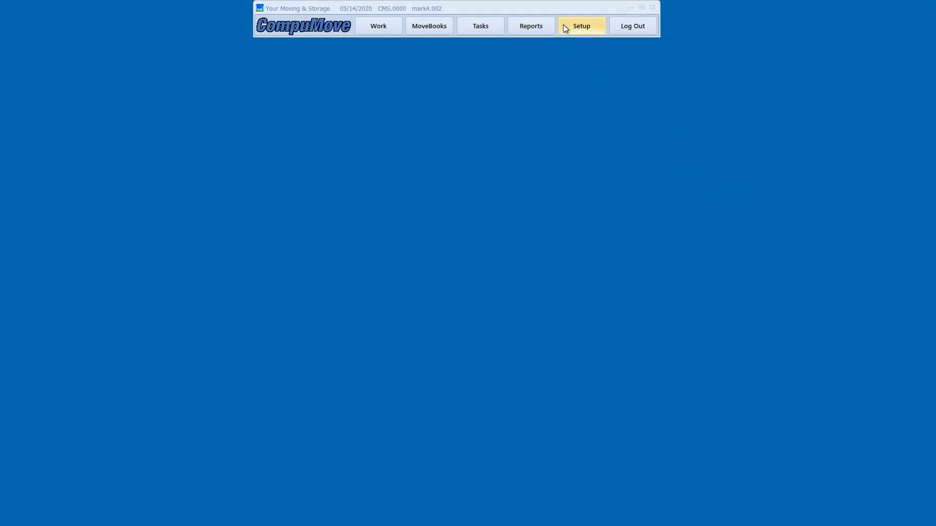
Open the Commission Accounts list from System Setup and move the window up
click(563, 25)
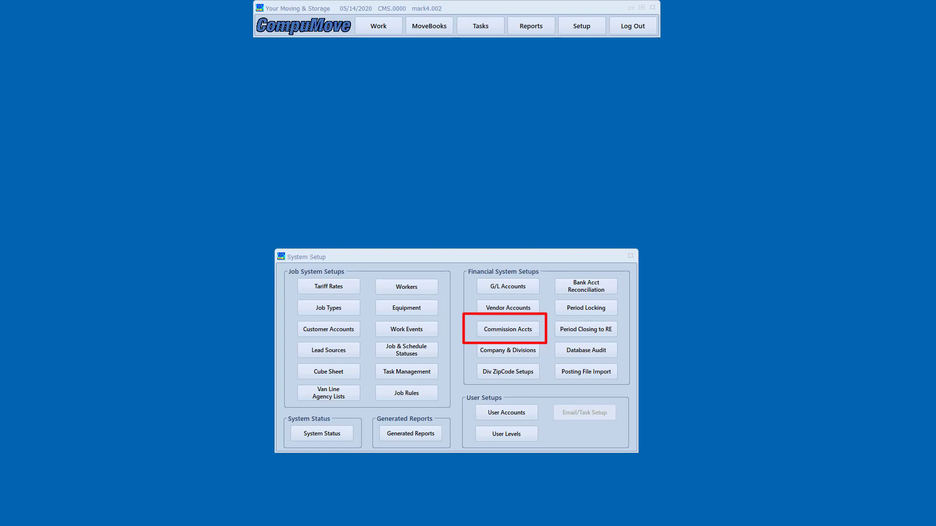
click(492, 328)
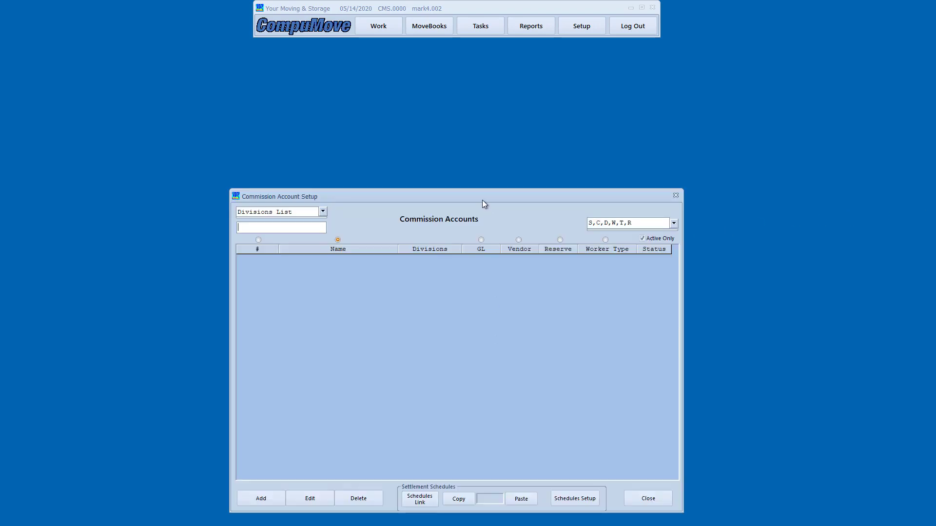
drag(481, 198, 482, 163)
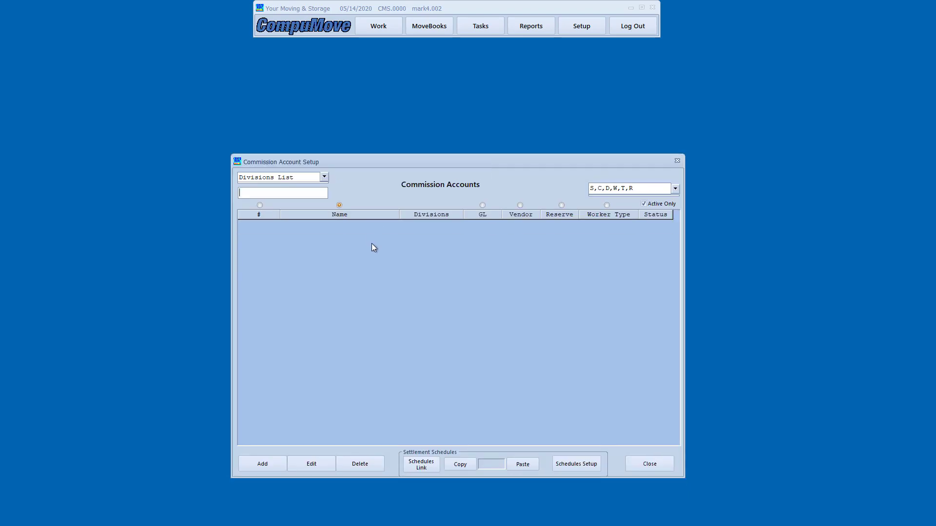
Start a new commission account with the salesperson's first and last name, name type Person
click(269, 463)
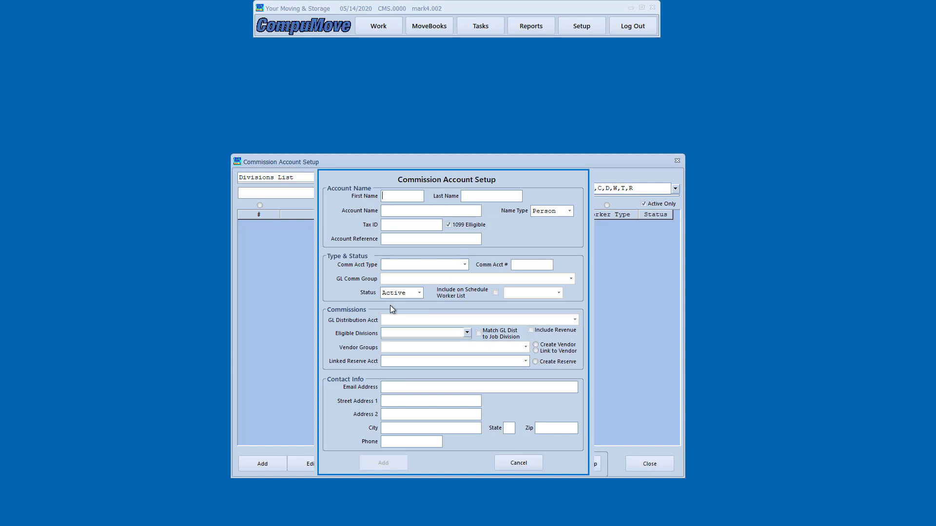
text(Steve)
key(Tab)
text(Salesperson)
click(384, 212)
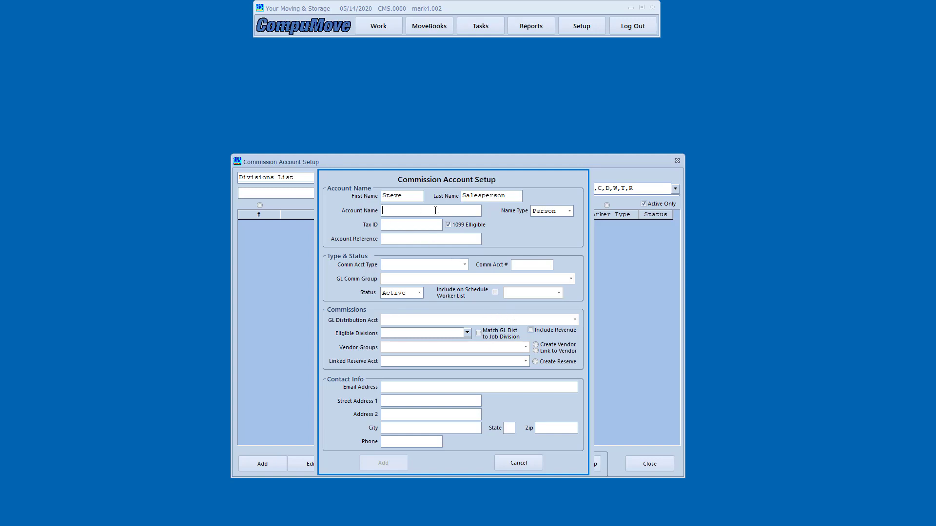
click(569, 211)
click(571, 210)
click(400, 225)
Make the account type Salesperson with GL distribution 4700.100 COMMISSIONS-SALES
click(465, 266)
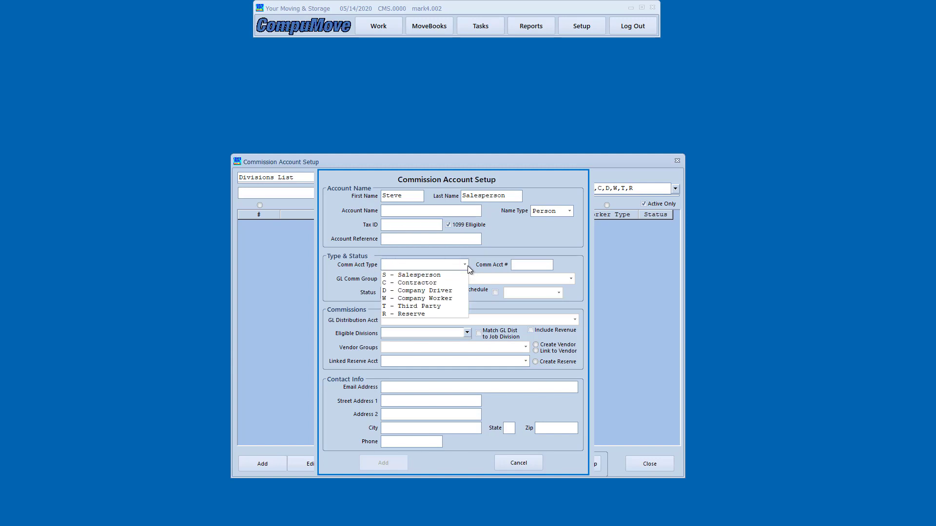
click(437, 275)
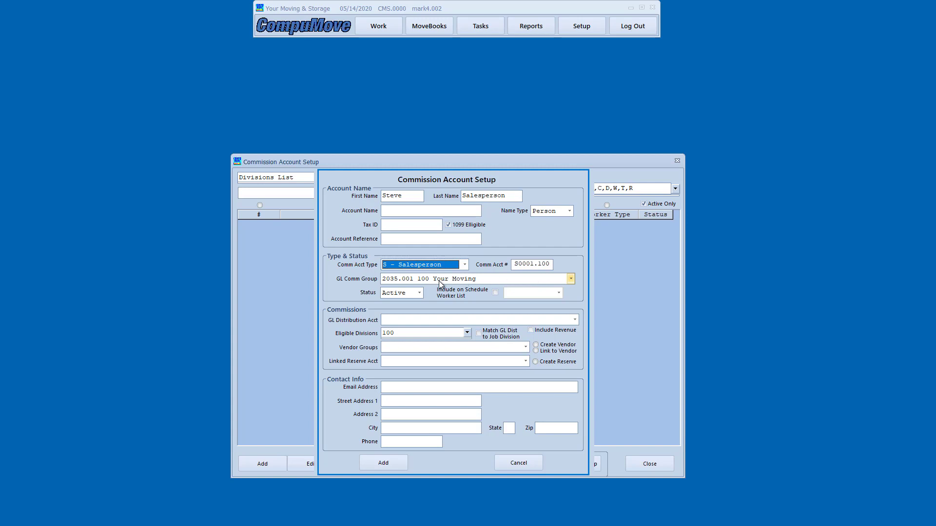
click(575, 320)
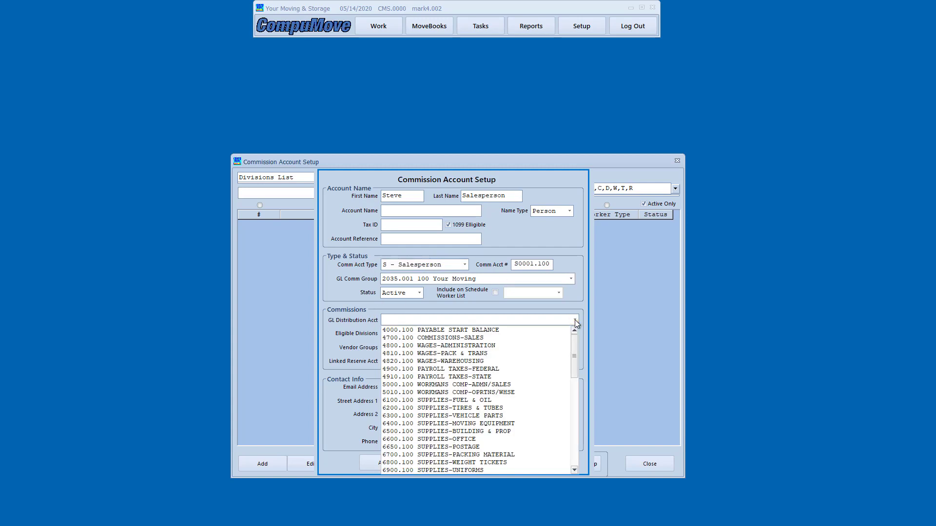
click(486, 338)
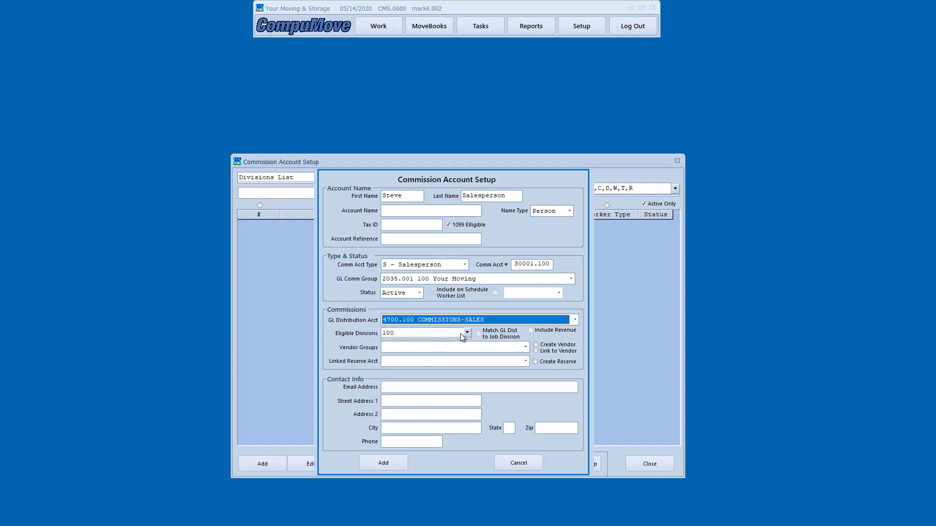
Create a vendor record in vendor group 2034.102 ACCTS PAYABLE-COMMISSIONS
click(560, 348)
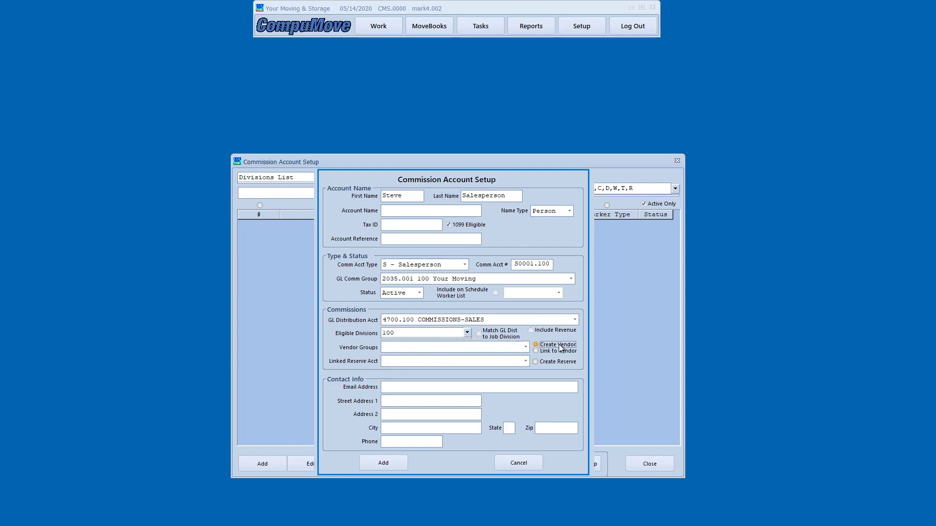
click(525, 347)
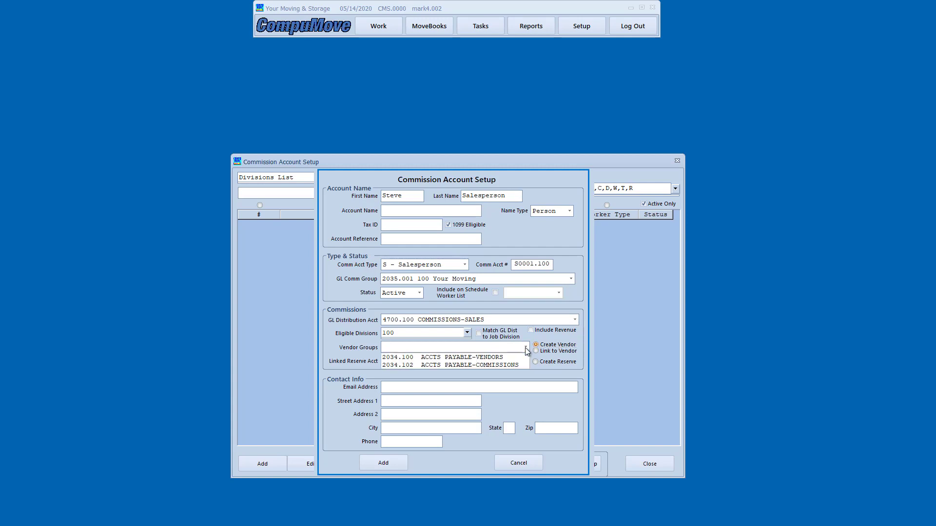
click(502, 365)
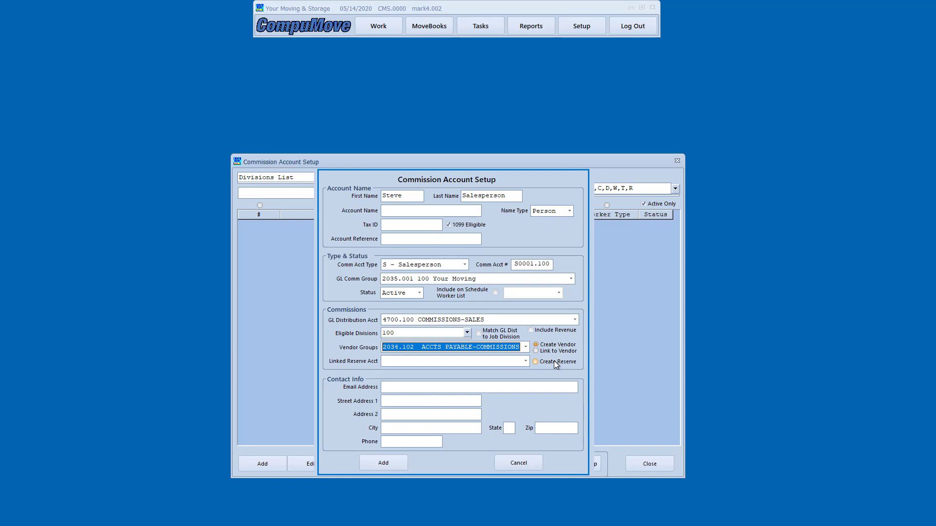
click(399, 389)
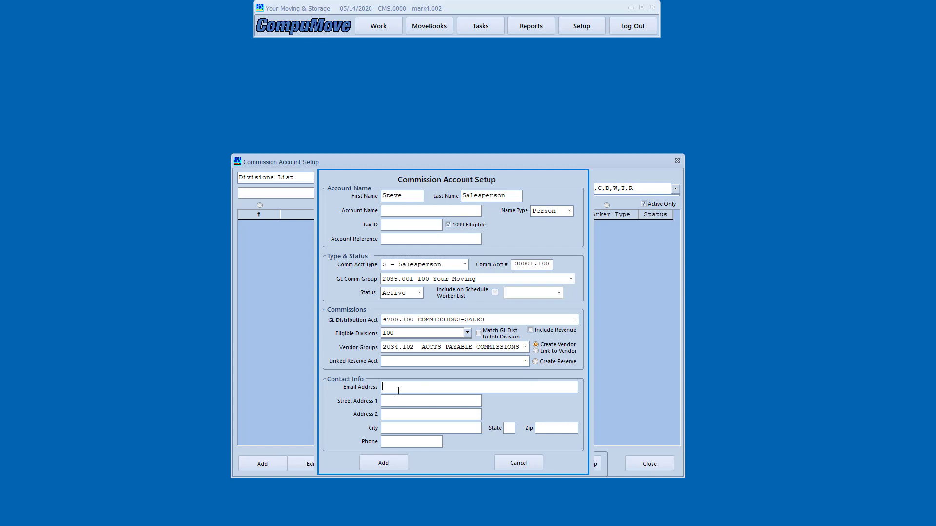
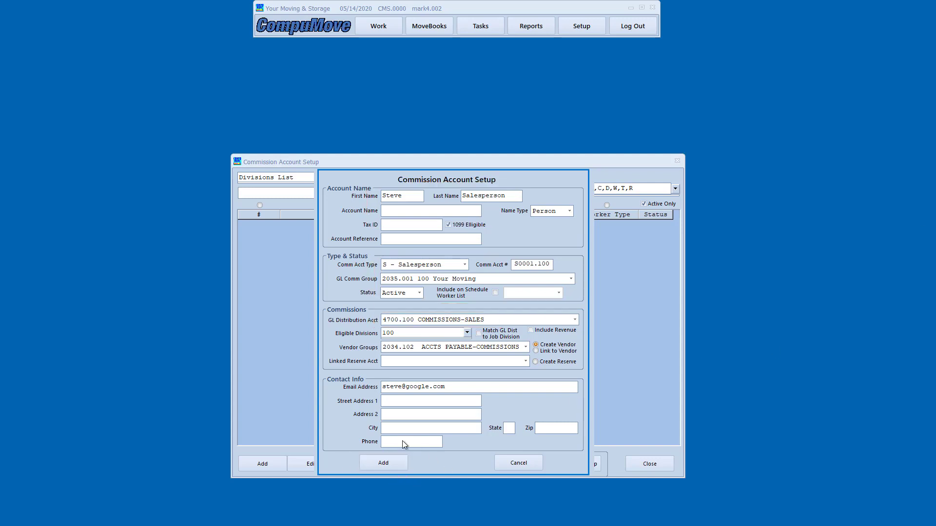
Enter the salesperson's e-mail address and add the commission account to the list
click(383, 463)
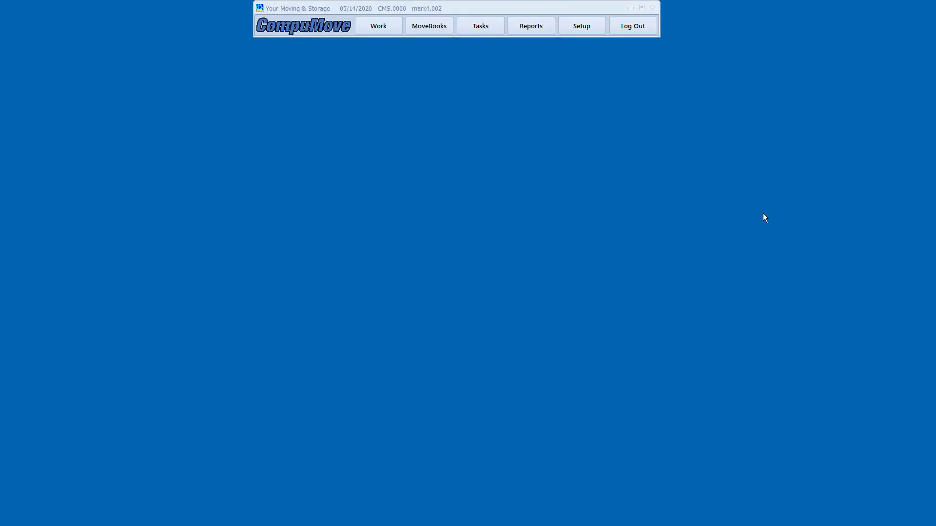
Bring up the System Setup panel from the main toolbar
click(569, 30)
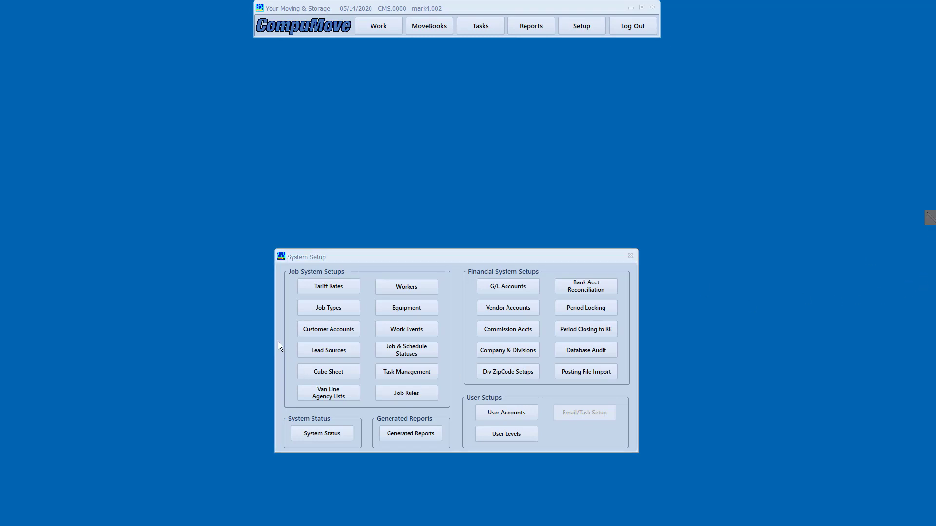
mouse_move(282, 321)
mouse_down()
mouse_move(313, 344)
mouse_move(373, 363)
mouse_up()
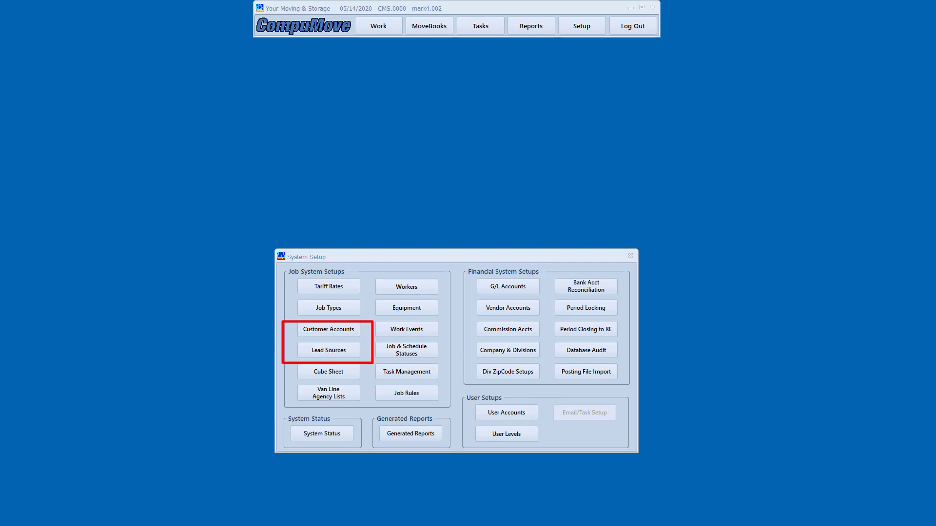
key(Escape)
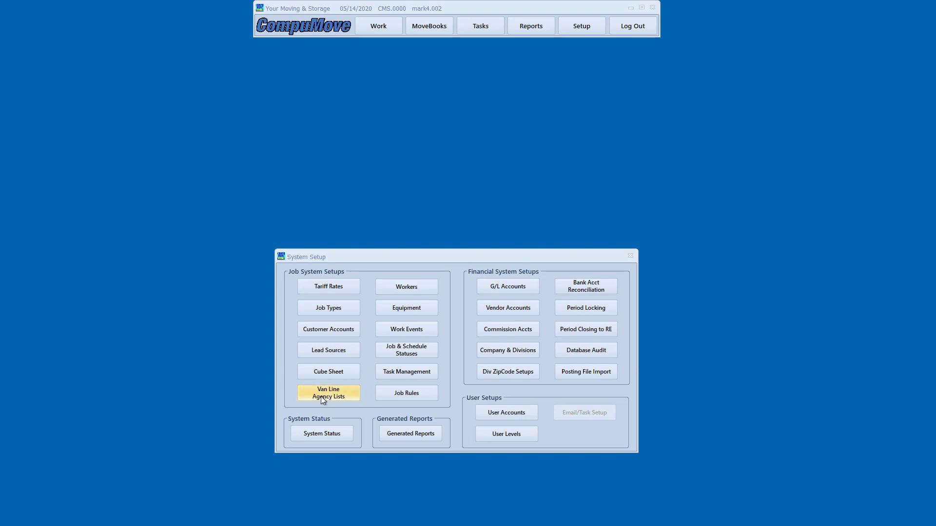
Open Lead Sources setup and add the Prior Move and Realtor Referral lead sources
click(313, 350)
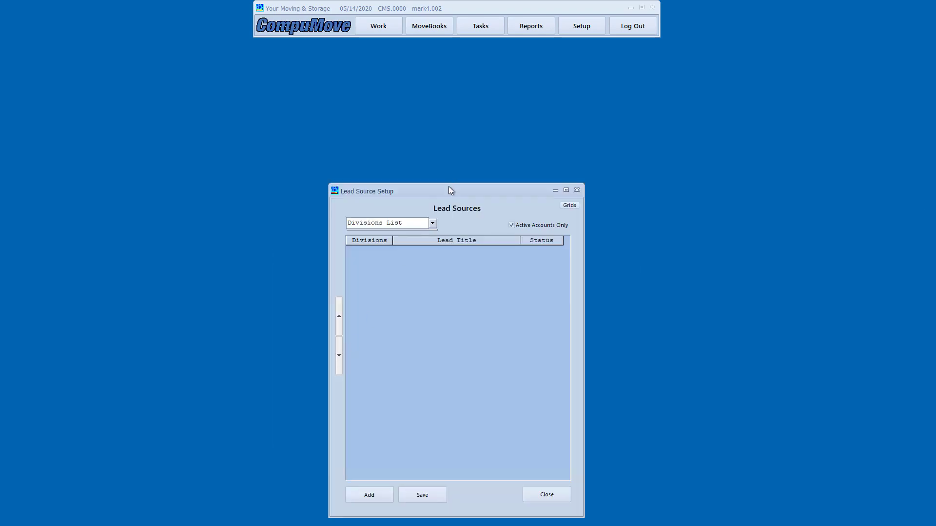
drag(449, 188, 446, 159)
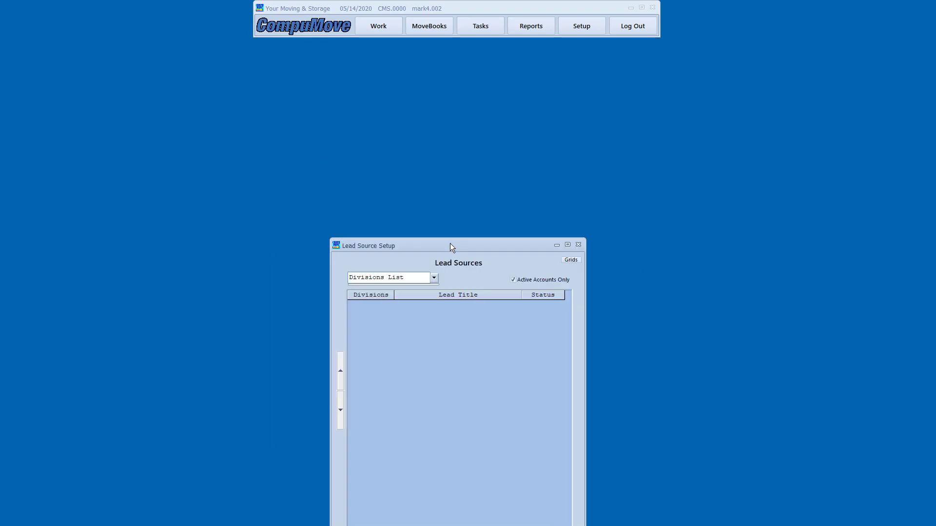
drag(449, 243, 443, 194)
click(368, 499)
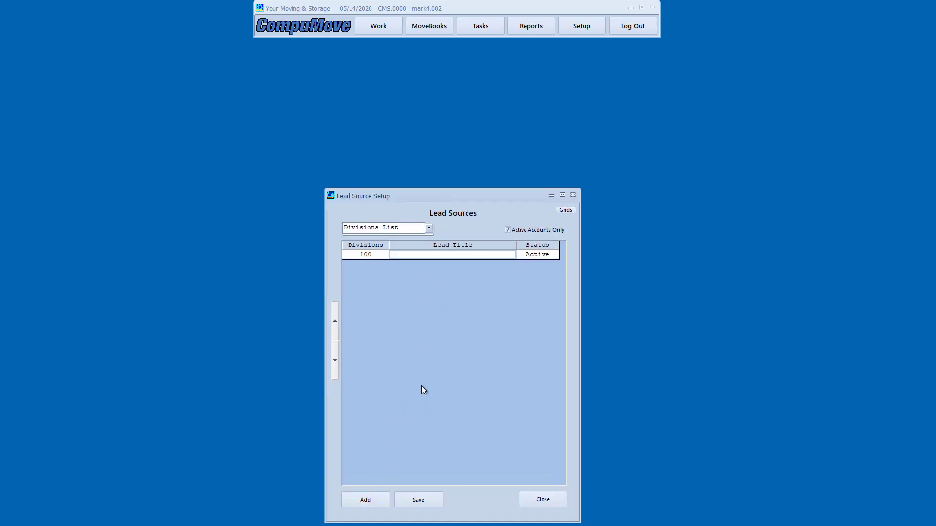
text(Prior Move)
click(372, 499)
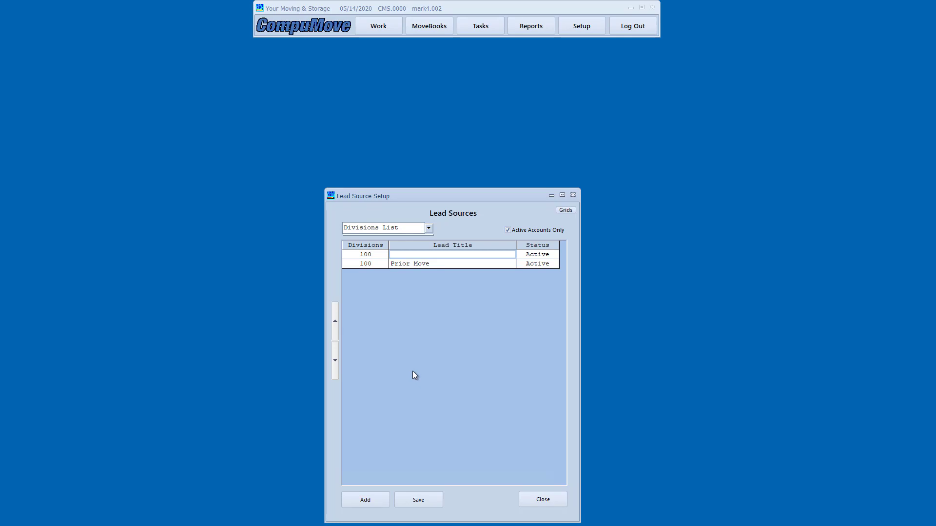
text(Realtor Refer)
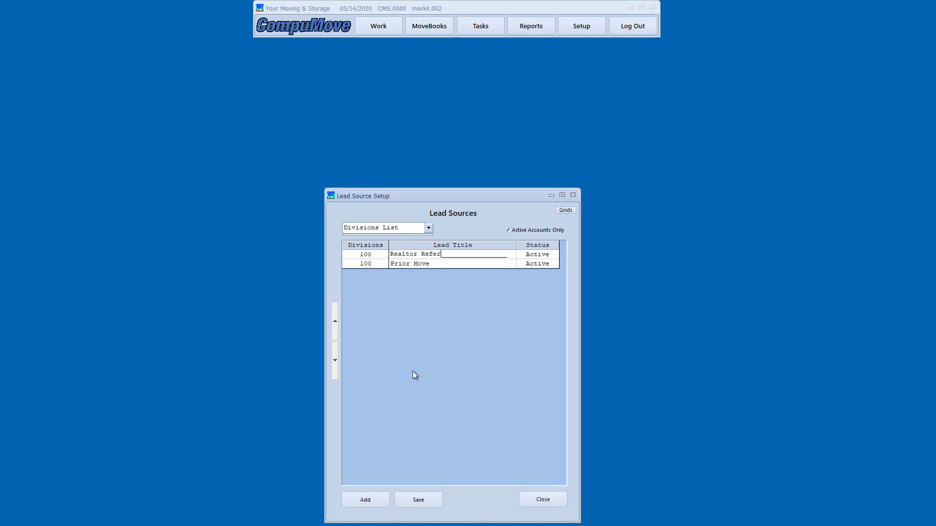
text(al)
Add the Saw Truck and Website Lead lead sources
click(374, 499)
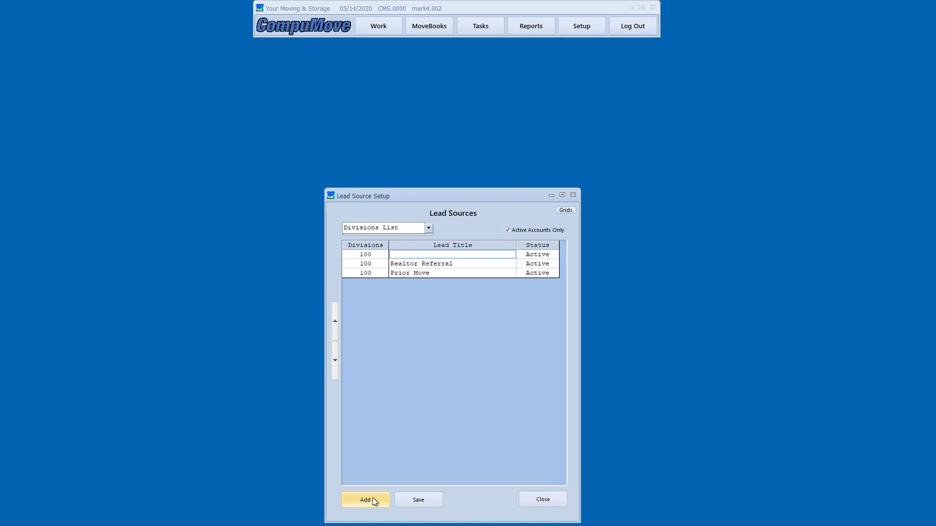
text(Saw Truck)
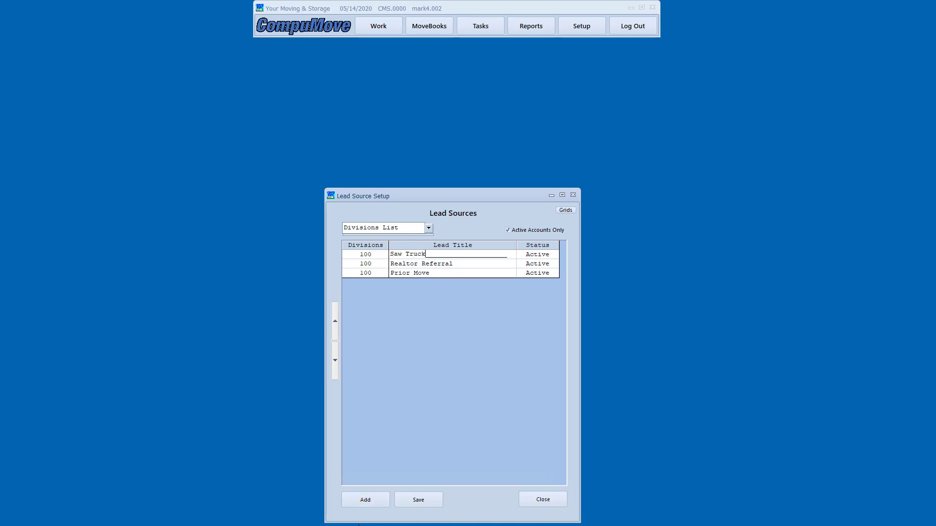
click(359, 502)
text(Website)
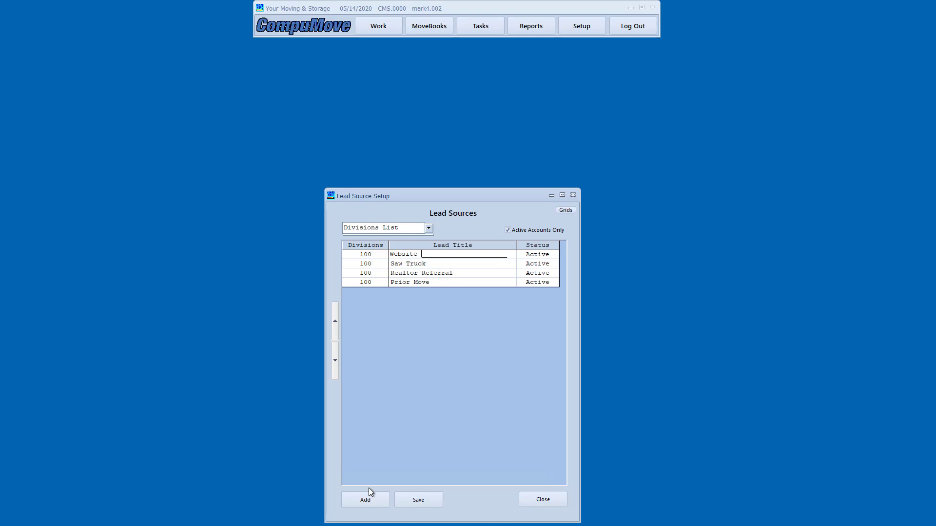
text( Lead)
key(Return)
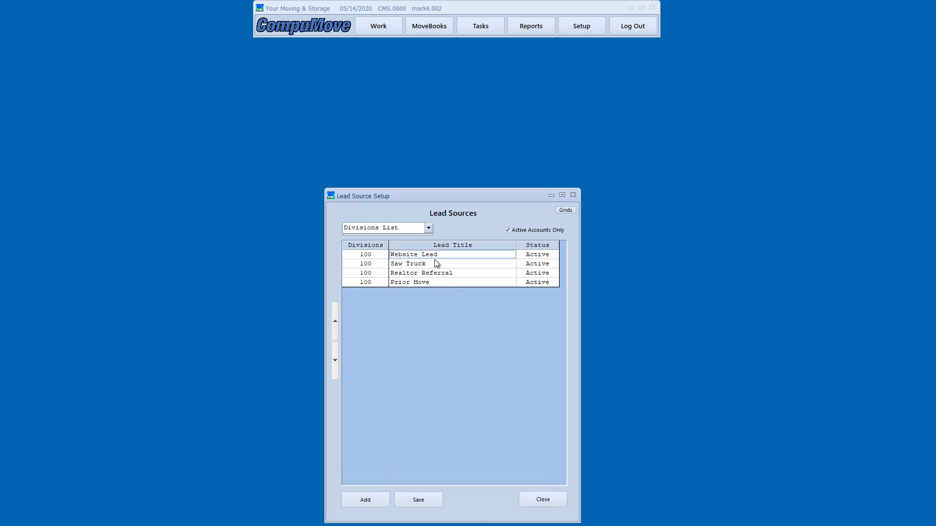
Move Prior Move up to second place in the lead sources list
click(930, 218)
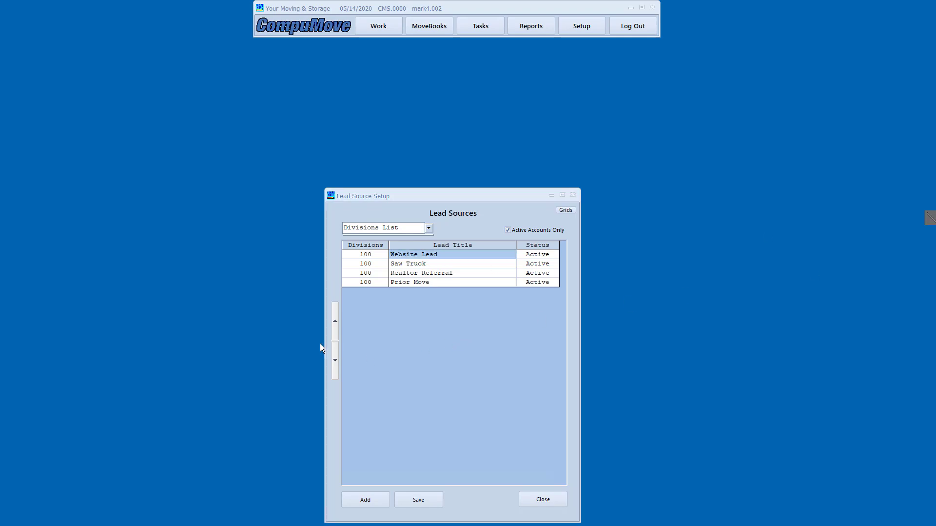
drag(326, 299, 342, 388)
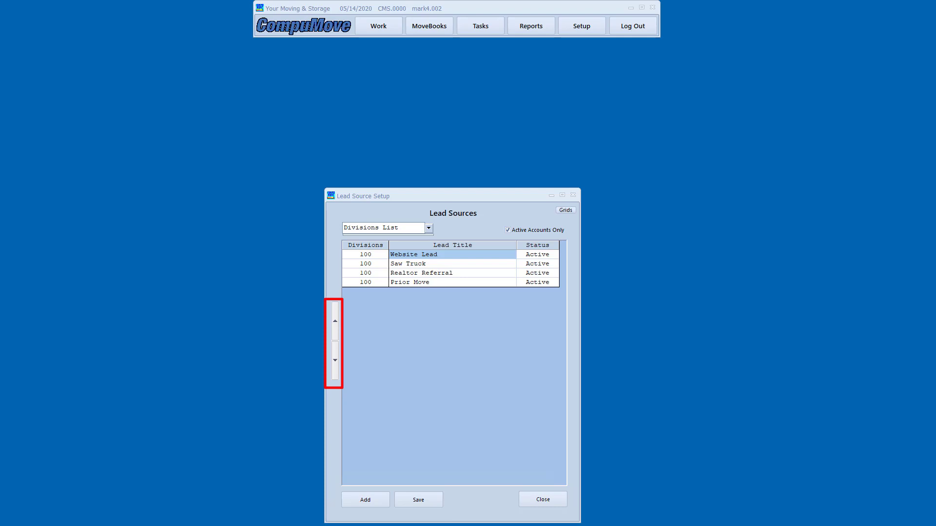
key(Escape)
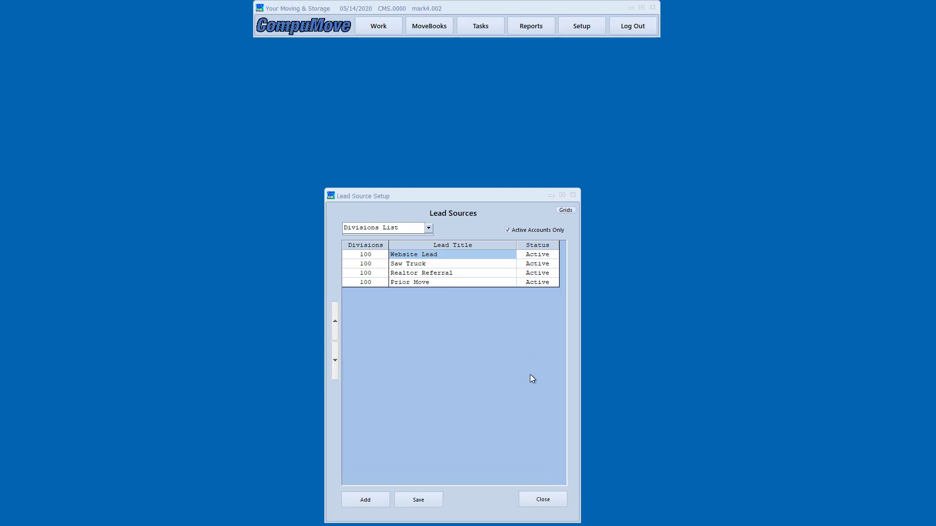
click(415, 266)
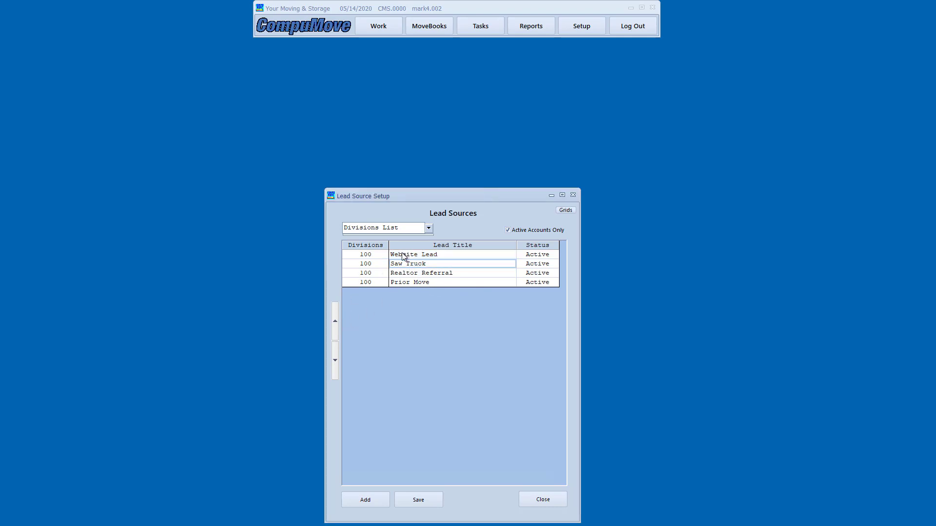
click(402, 282)
click(336, 322)
click(336, 323)
Move Realtor Referral above Saw Truck and save the lead source order
key(Down)
key(Down)
click(335, 321)
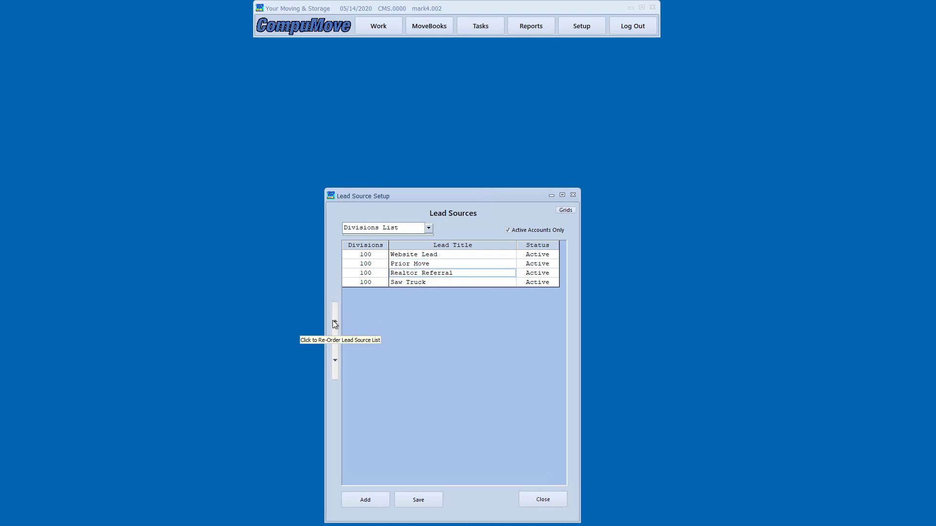
click(433, 264)
click(436, 276)
click(427, 282)
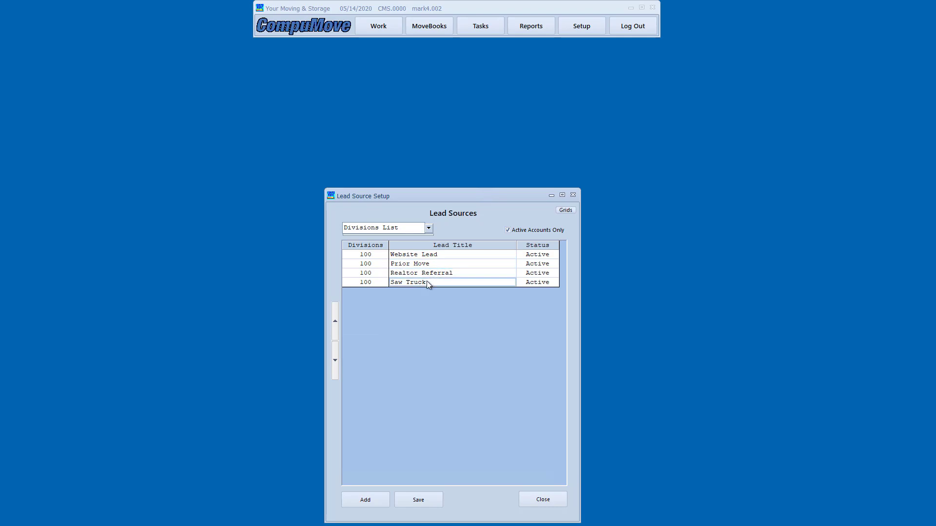
click(417, 499)
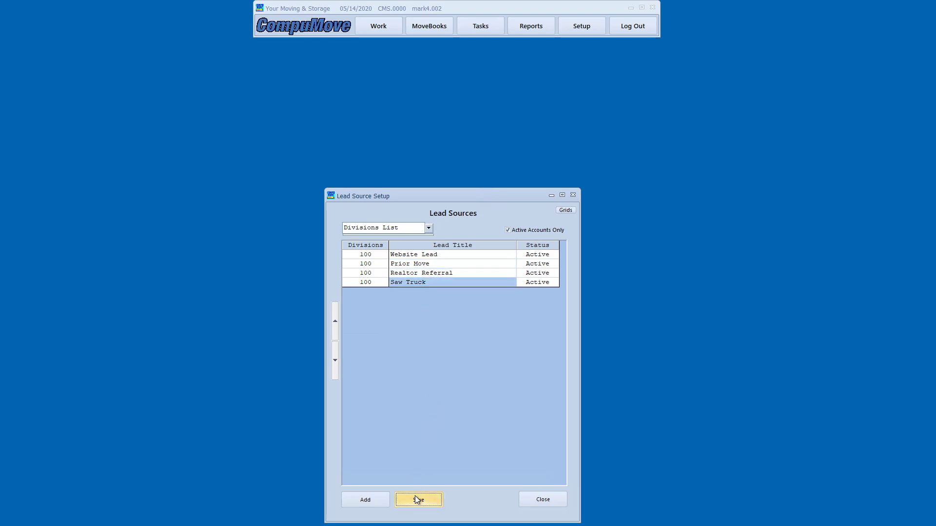
Close Lead Sources and open the Customer Account Setup window from Setup
click(547, 499)
click(599, 26)
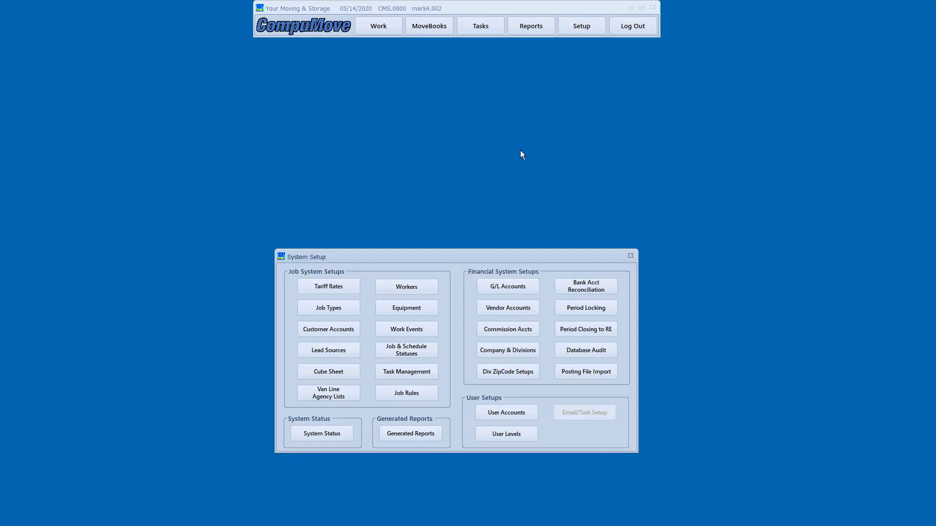
click(341, 335)
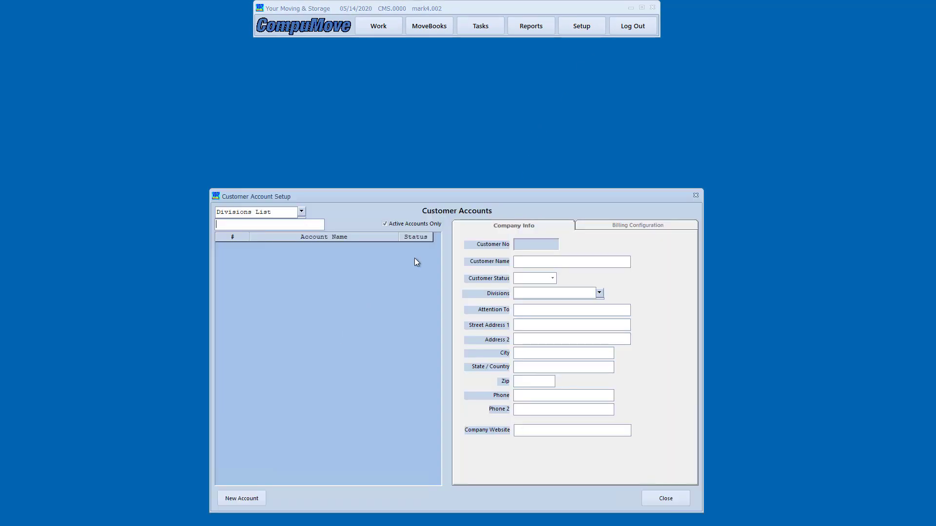
drag(472, 195, 462, 165)
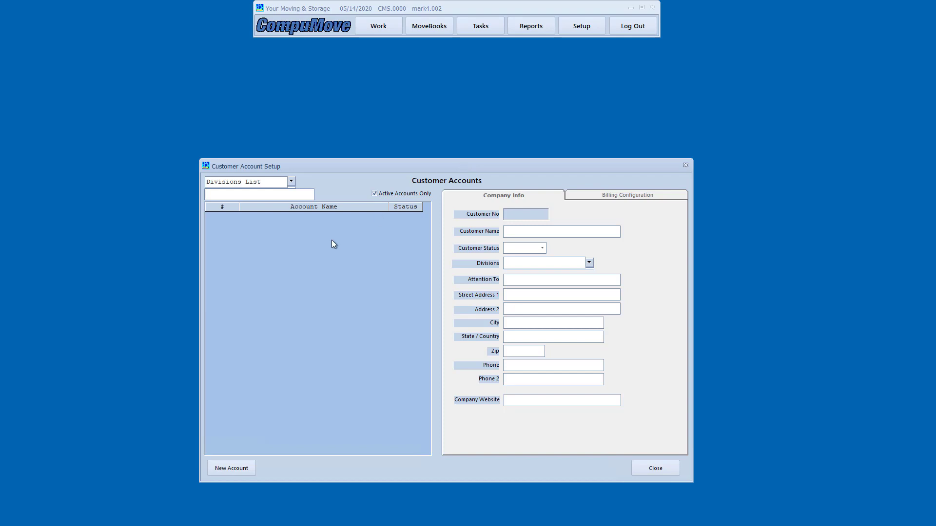
Start a new customer account named 'XYZ Van Lines'
click(231, 468)
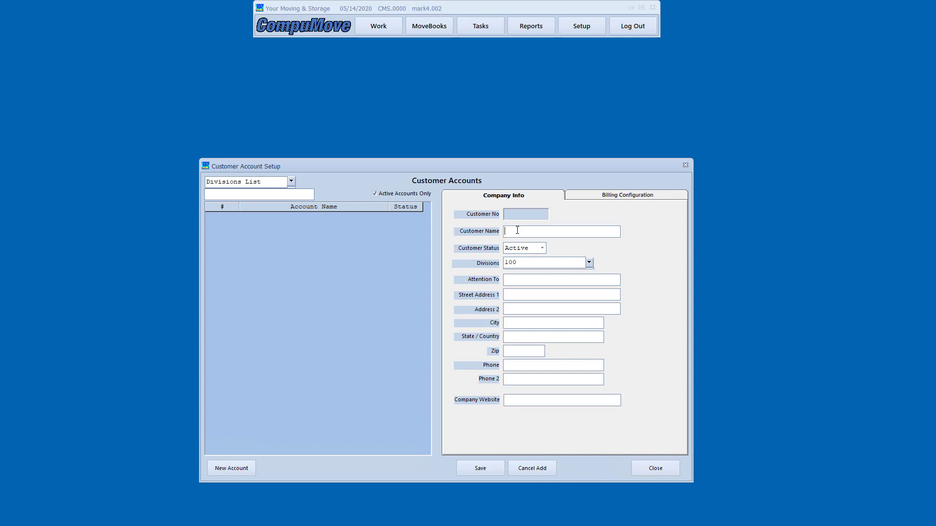
text(CX)
key(BackSpace)
key(BackSpace)
text(XYZ C)
key(BackSpace)
text(Van Lines)
key(Tab)
key(Tab)
key(Tab)
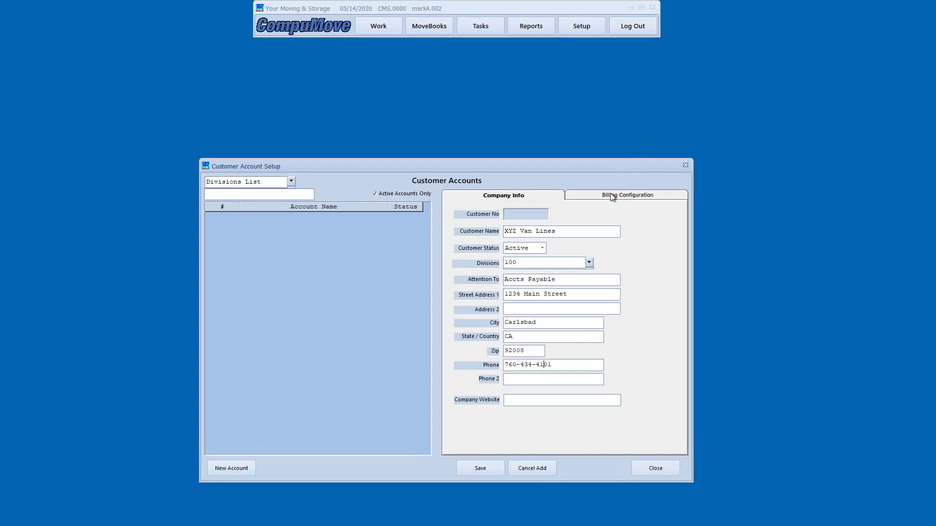
Check the billing settings, return to company details, and save XYZ Van Lines as customer 1
click(612, 196)
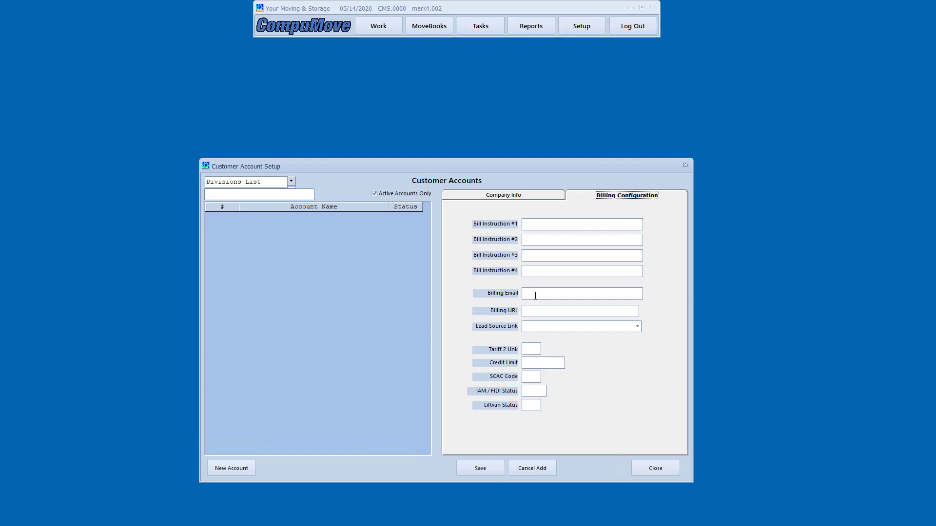
click(535, 296)
click(492, 199)
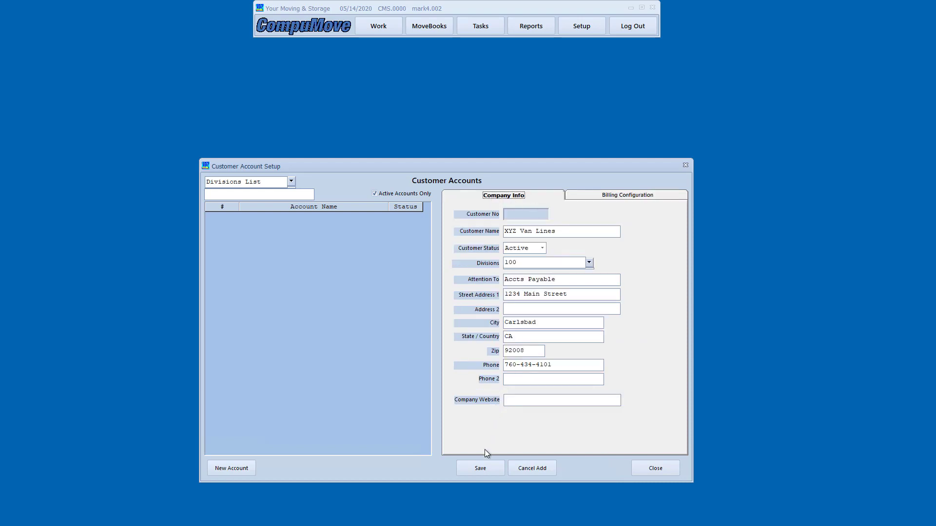
click(480, 466)
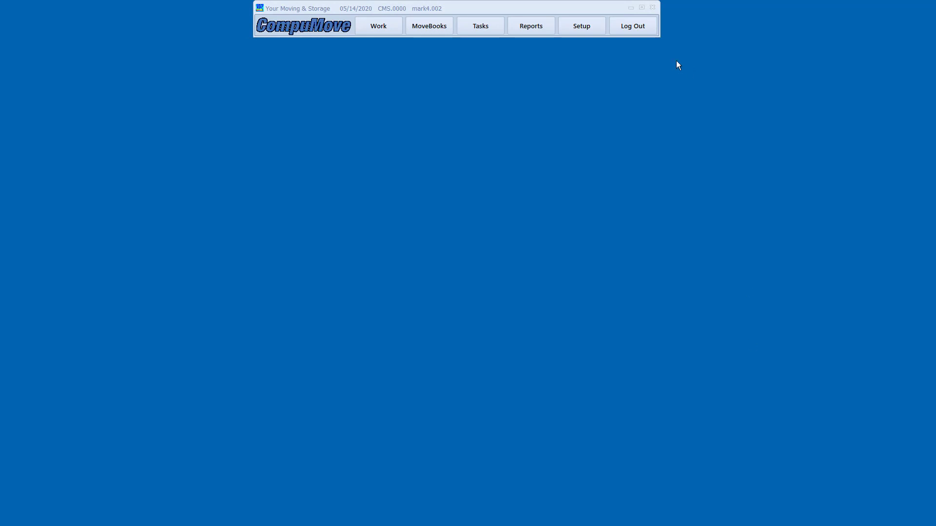
Open Workers from System Setup to show the empty Worker Resources list
click(574, 28)
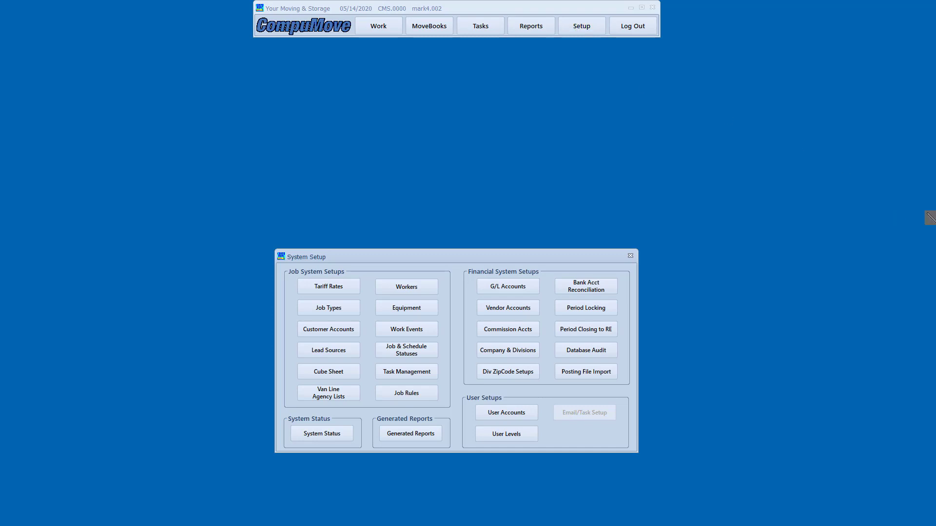
drag(370, 270, 447, 319)
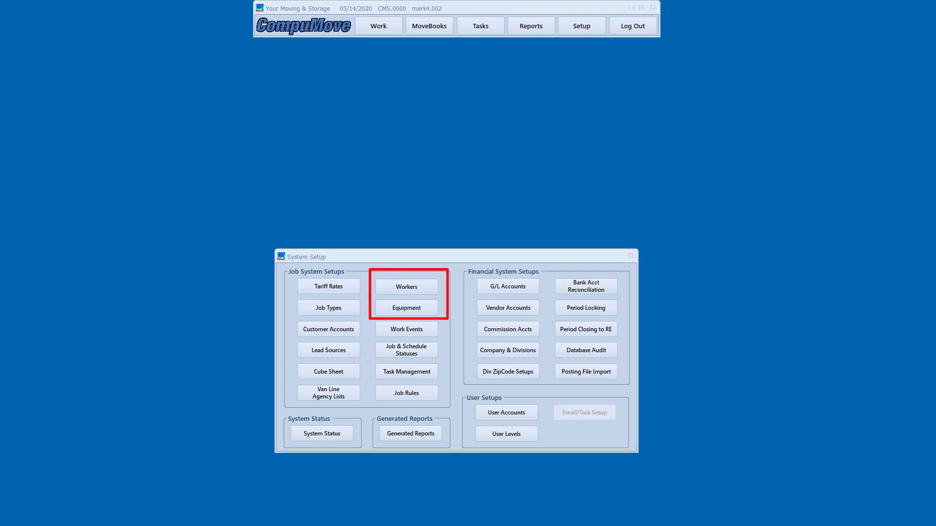
key(Escape)
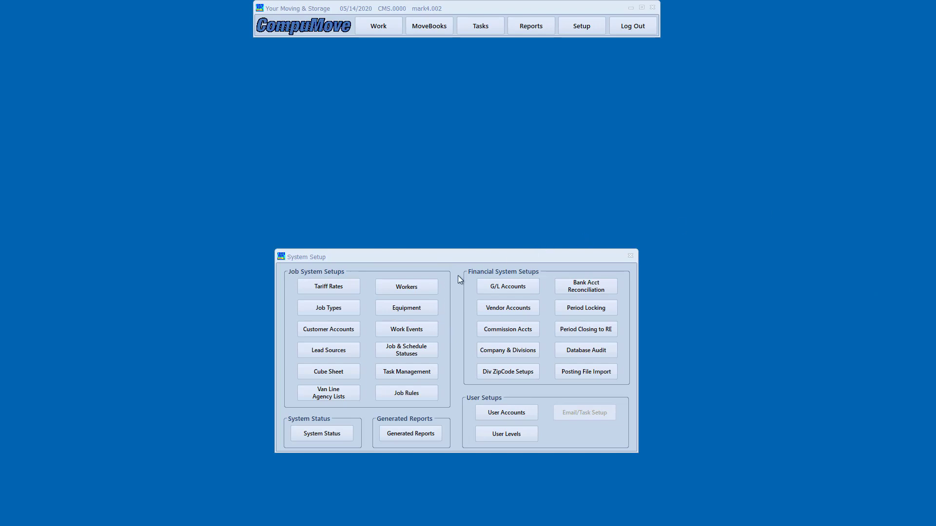
click(407, 289)
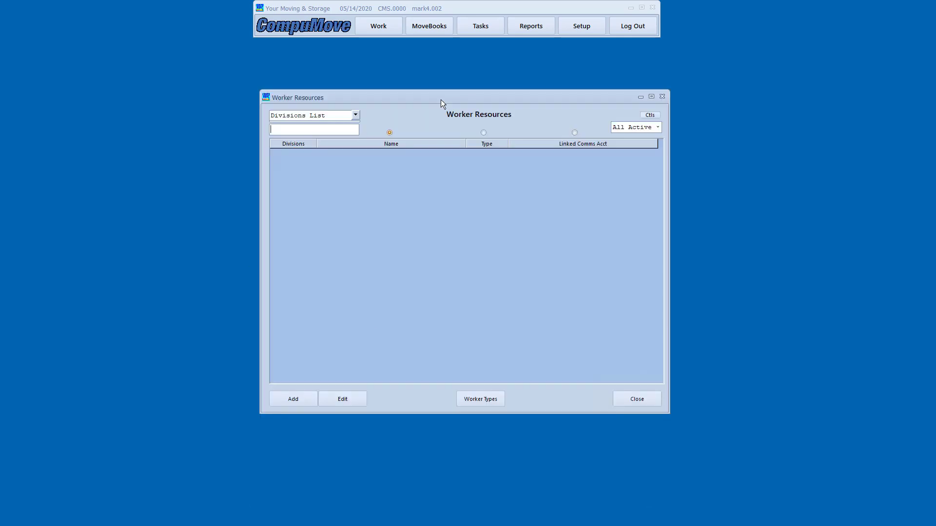
Add the first worker with first and last name and worker type Driver A
click(299, 400)
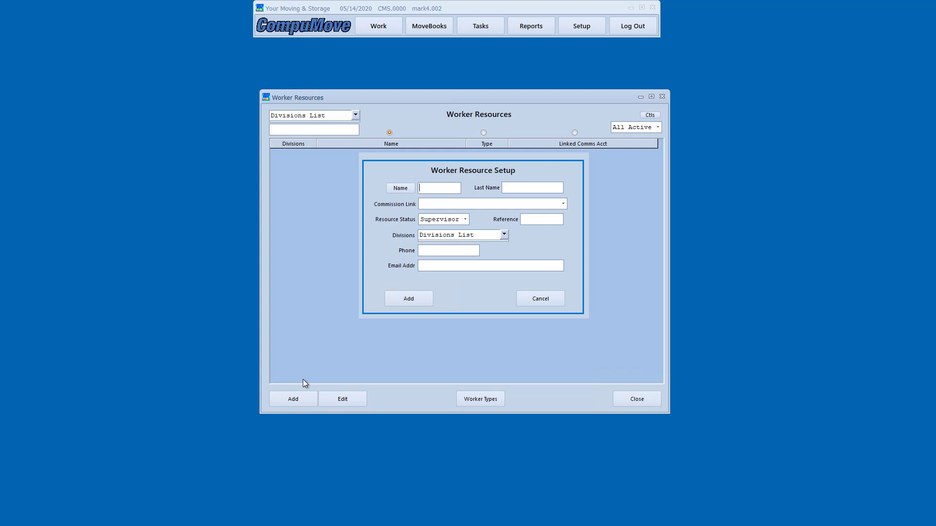
key(Tab)
text(ms)
click(465, 220)
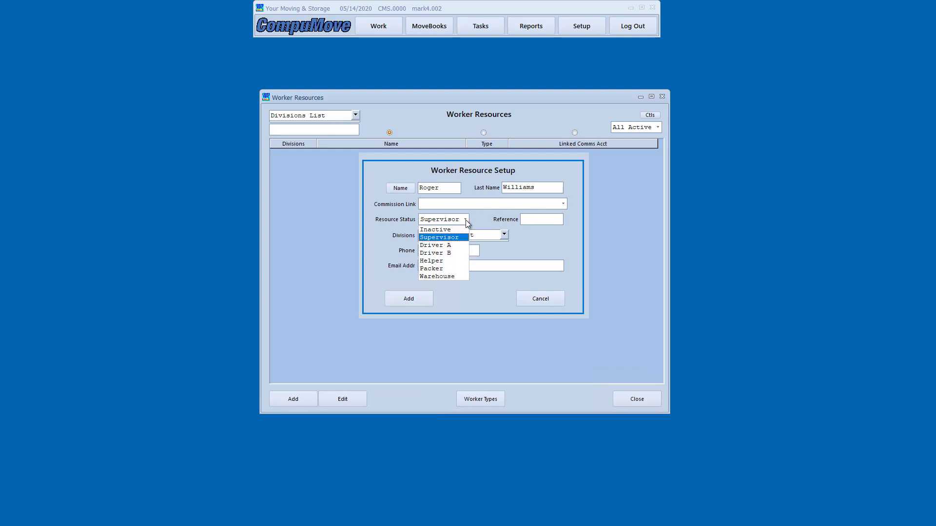
click(453, 245)
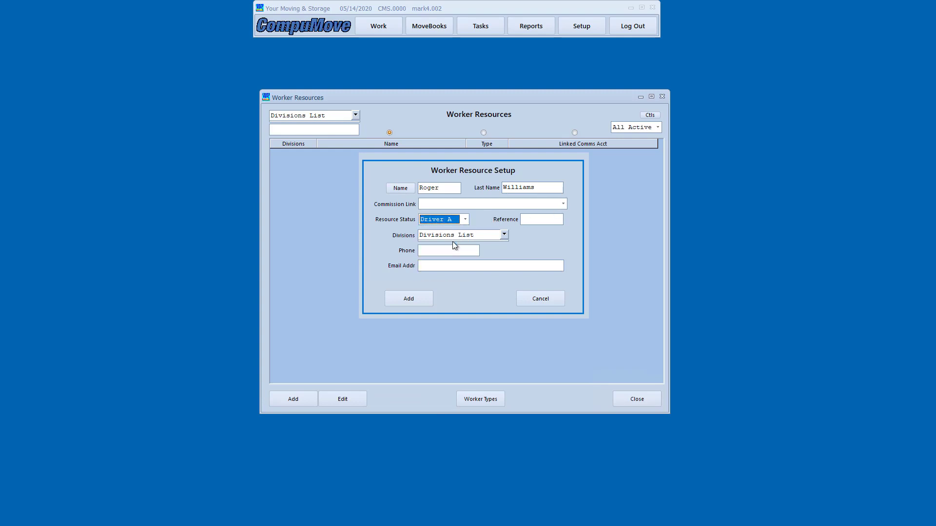
click(549, 217)
click(410, 299)
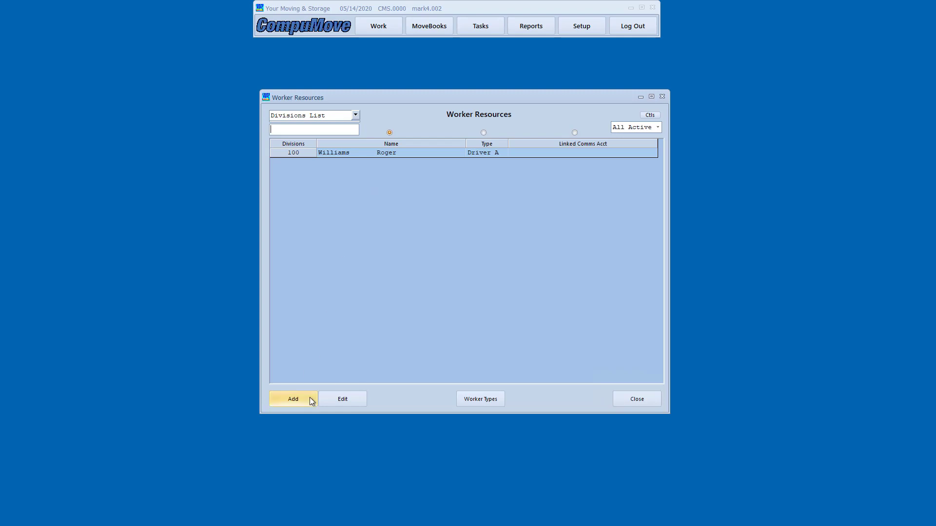
Add two more workers by name, both with worker type Helper
click(293, 399)
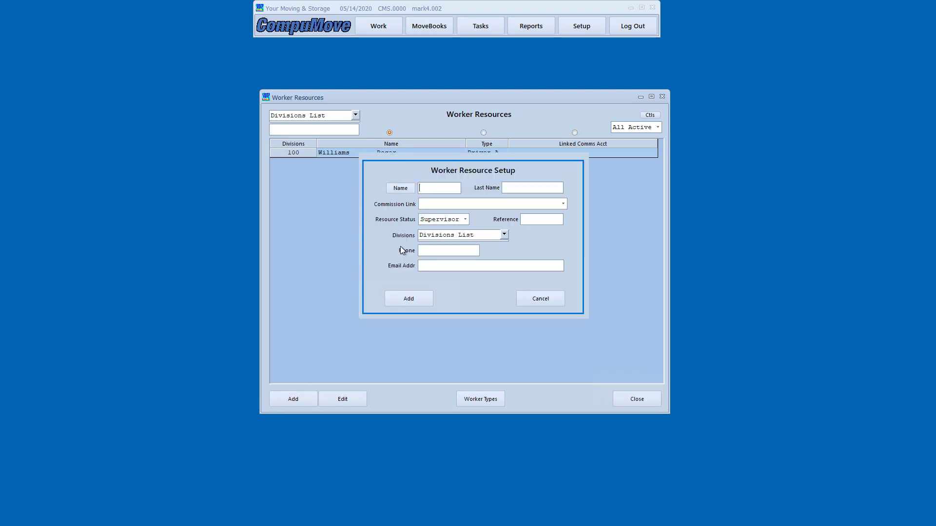
click(465, 219)
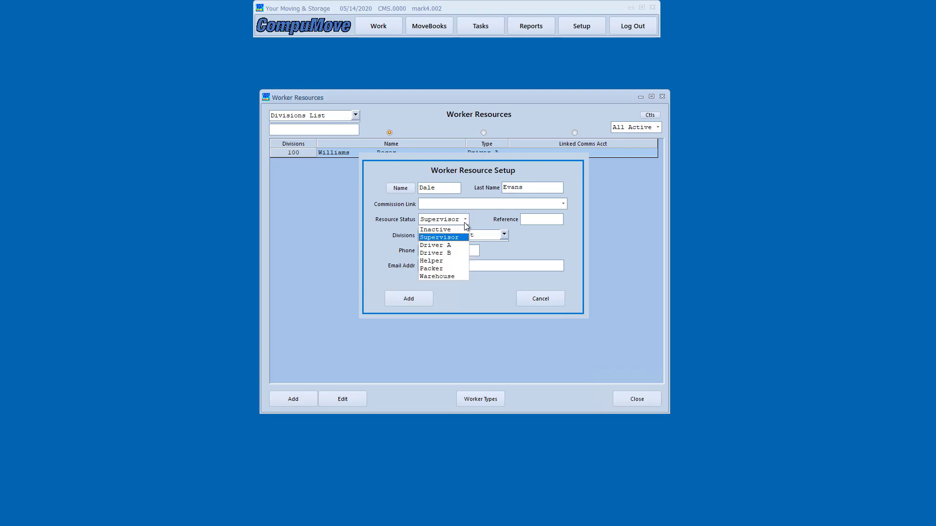
click(444, 261)
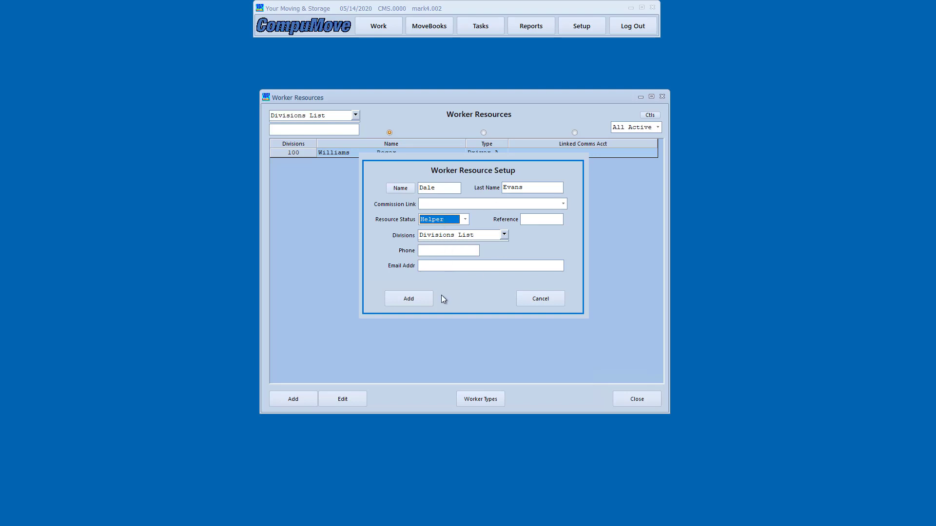
click(412, 303)
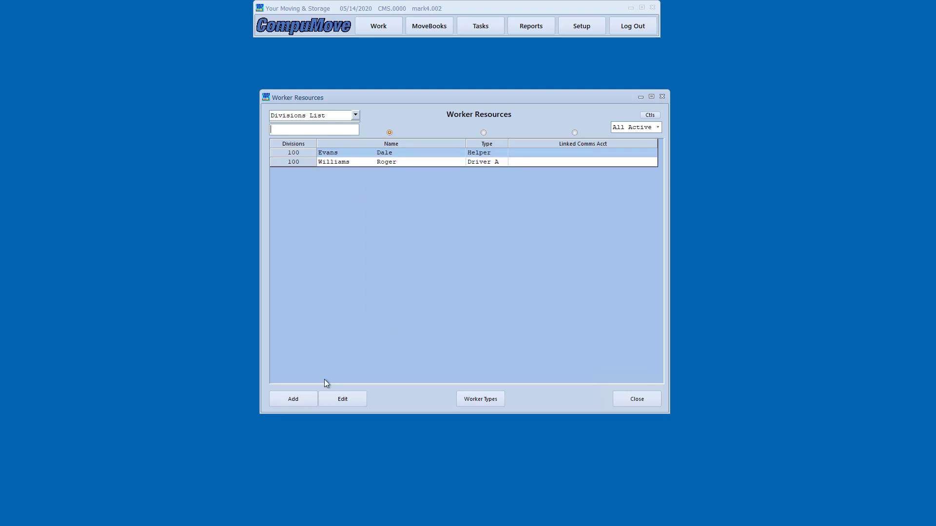
key(Return)
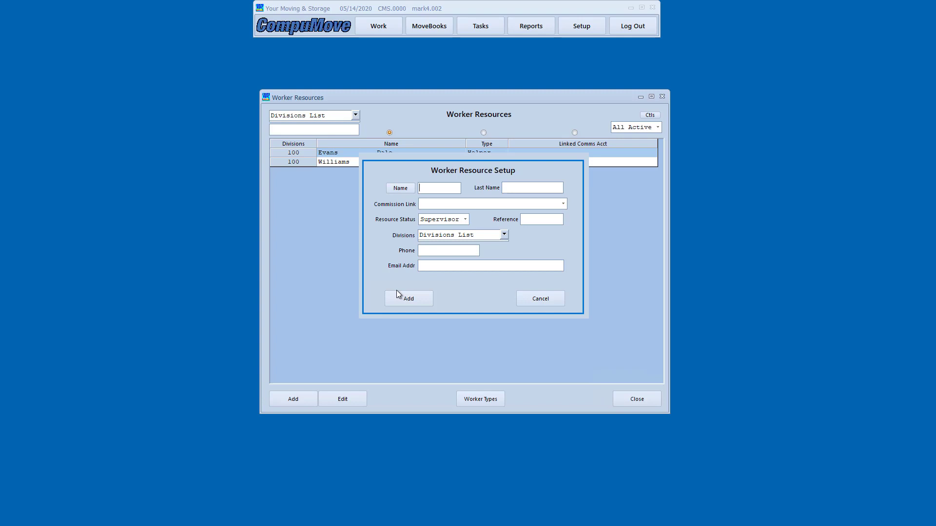
key(Tab)
key(Tab)
click(466, 219)
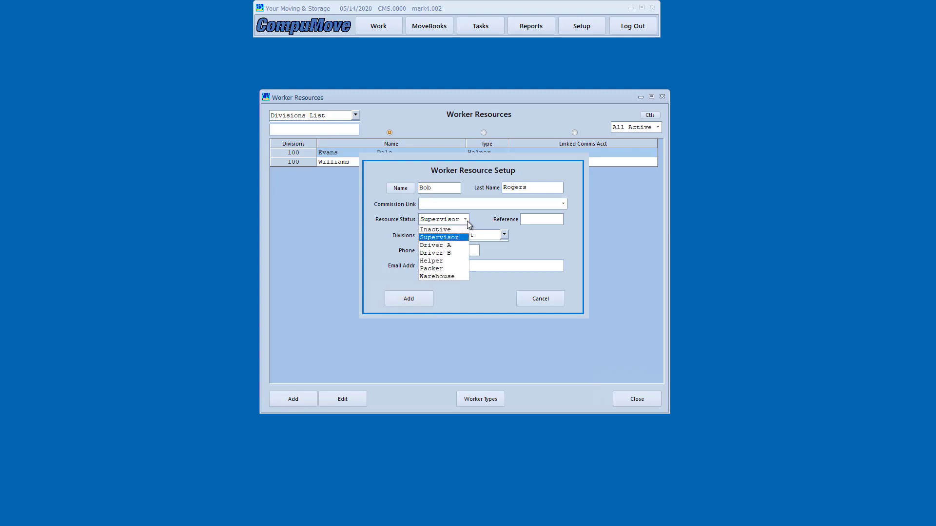
click(454, 261)
click(431, 299)
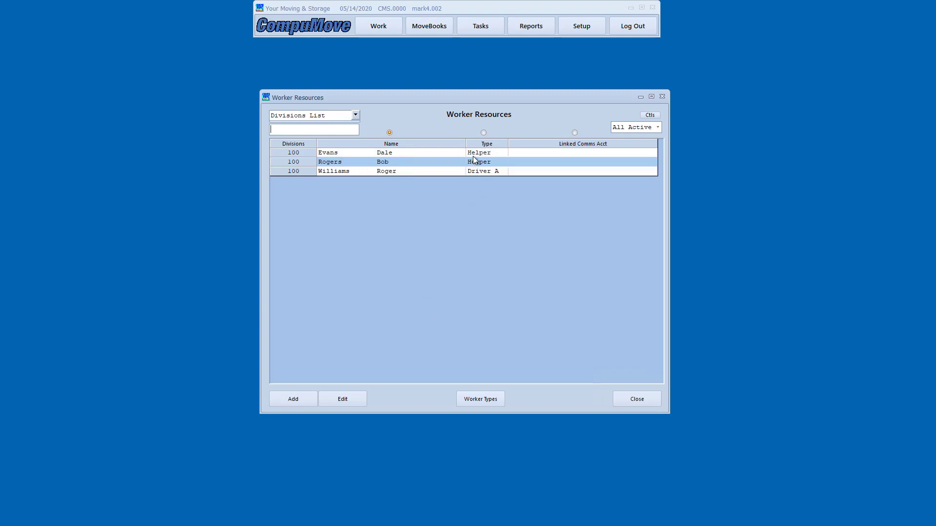
Filter the worker list by Driver A, then Helper, then back to All Active
click(459, 173)
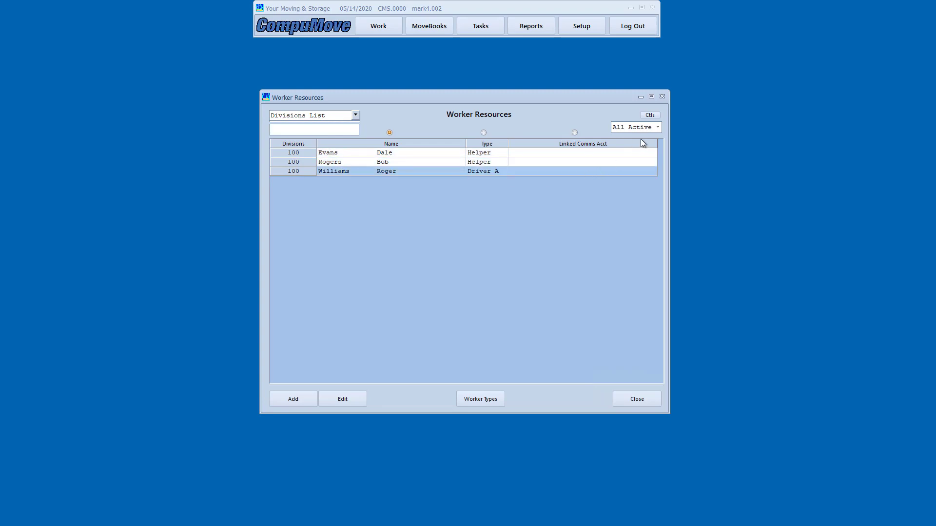
click(658, 128)
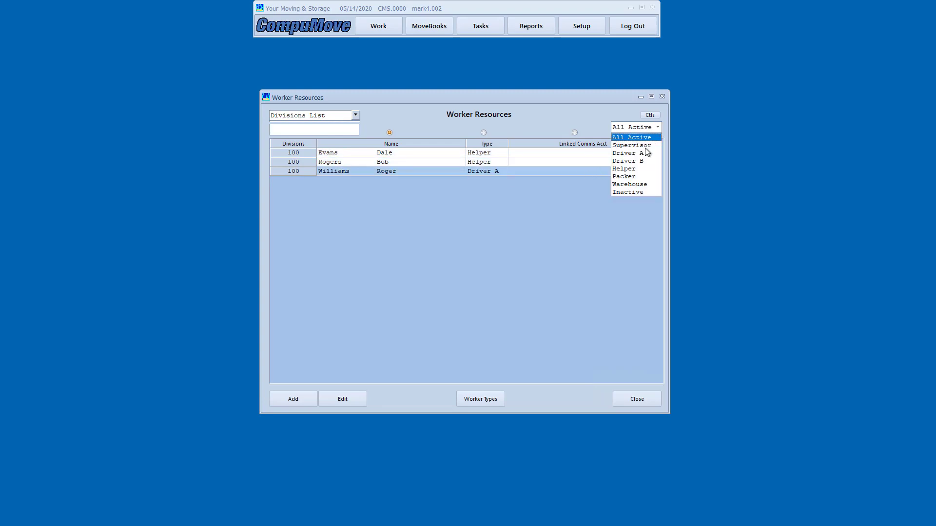
click(642, 154)
click(654, 128)
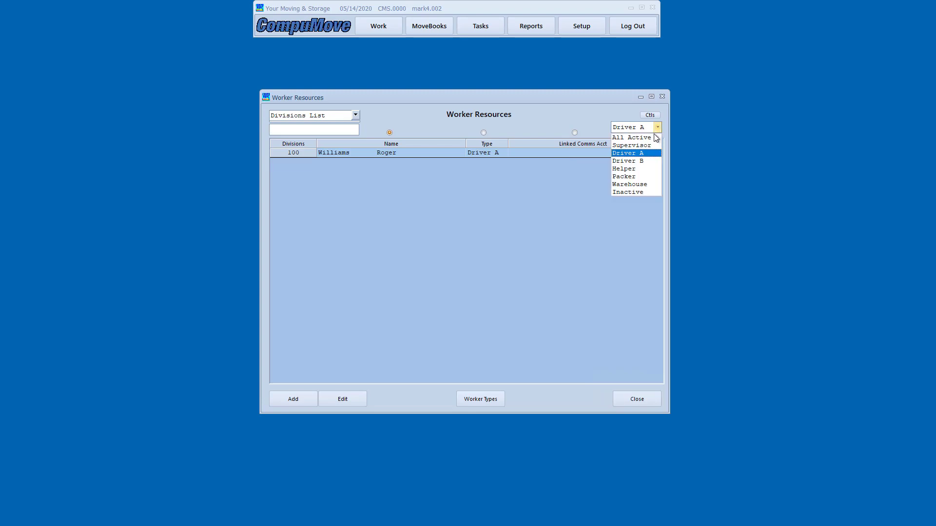
click(653, 168)
click(657, 128)
click(634, 137)
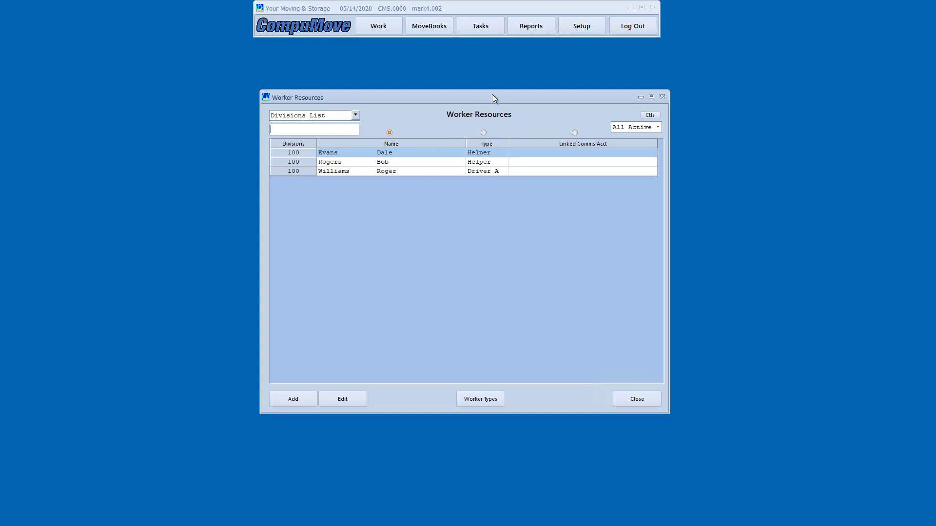
drag(492, 95, 244, 104)
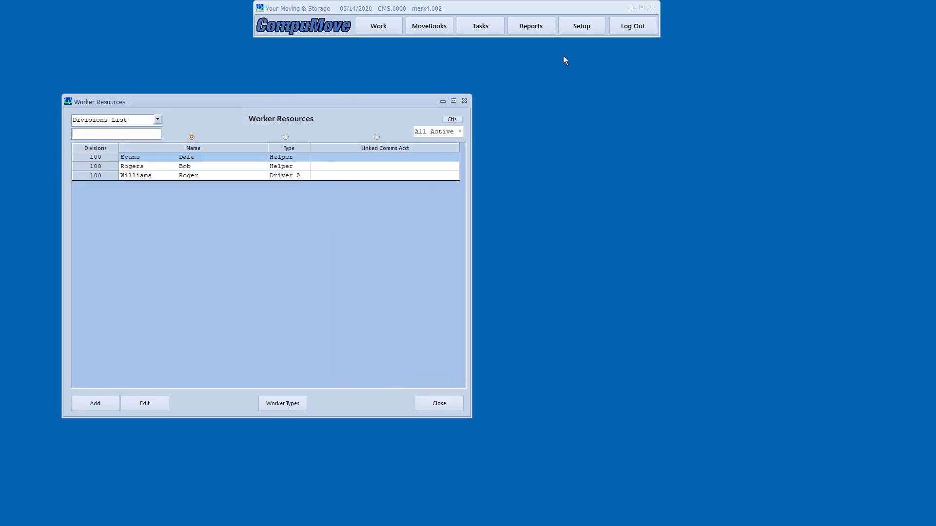
Open Commission Accounts and set a Company Driver account with schedule worker type Driver A
click(584, 26)
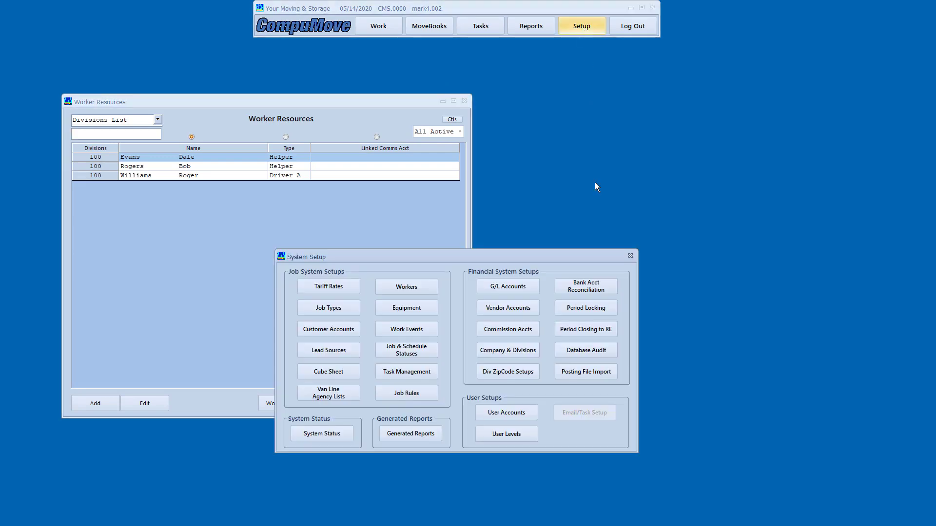
click(509, 328)
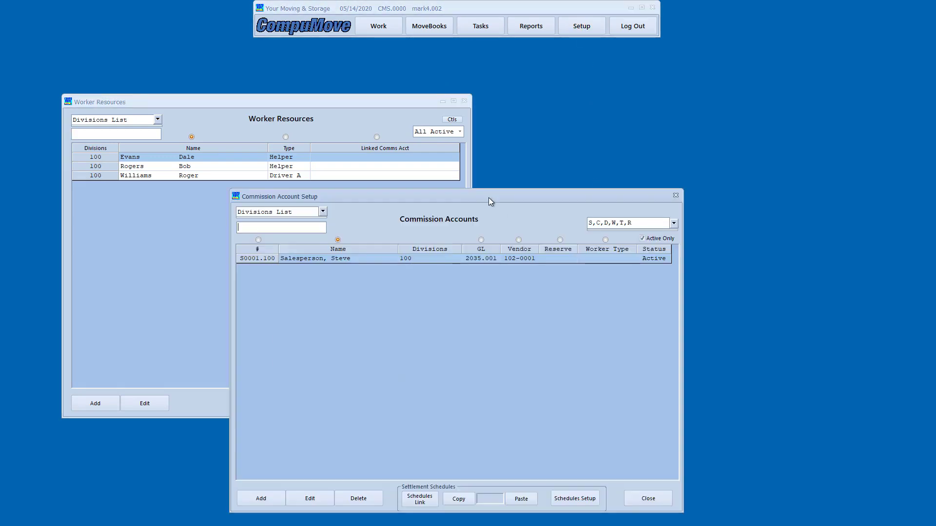
drag(488, 197, 550, 120)
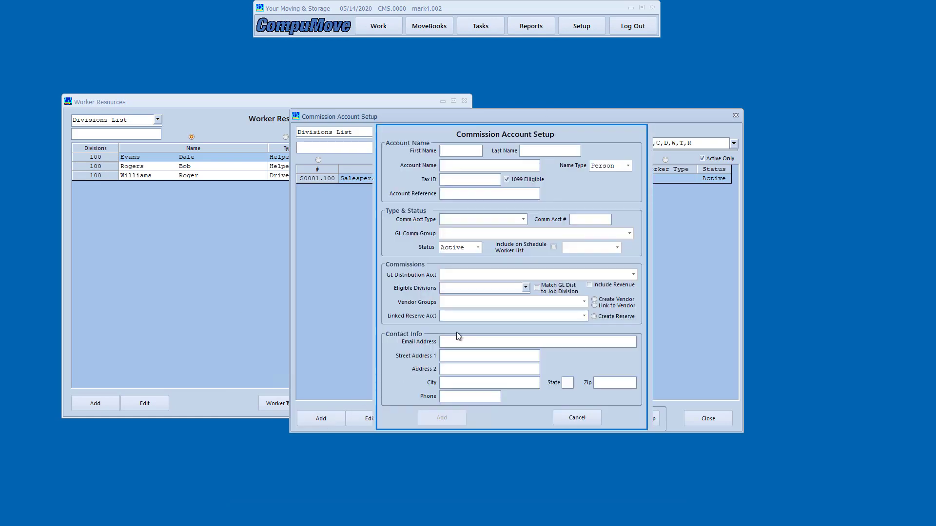
click(523, 220)
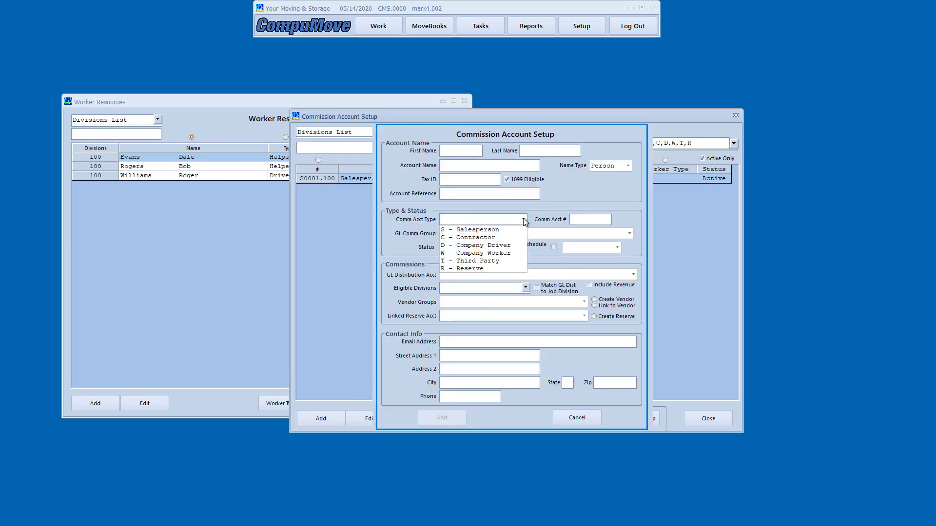
click(512, 245)
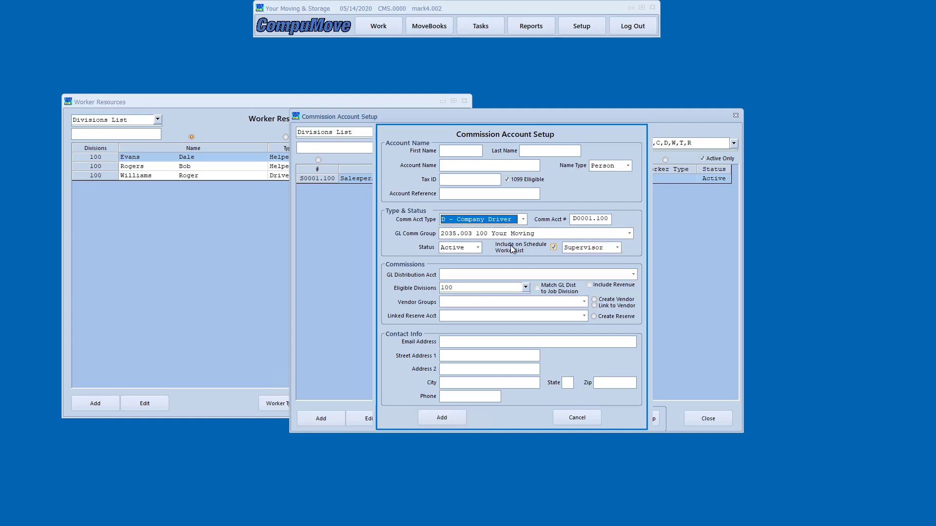
click(618, 248)
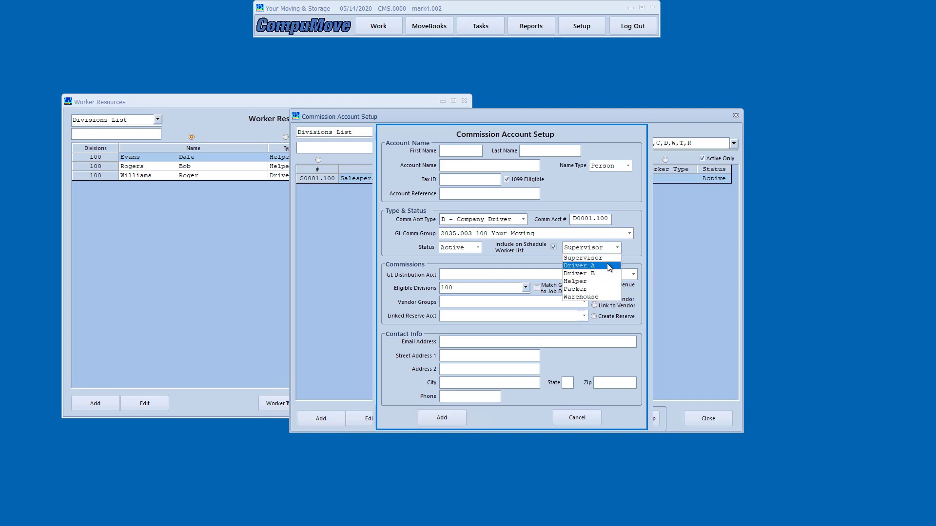
click(609, 266)
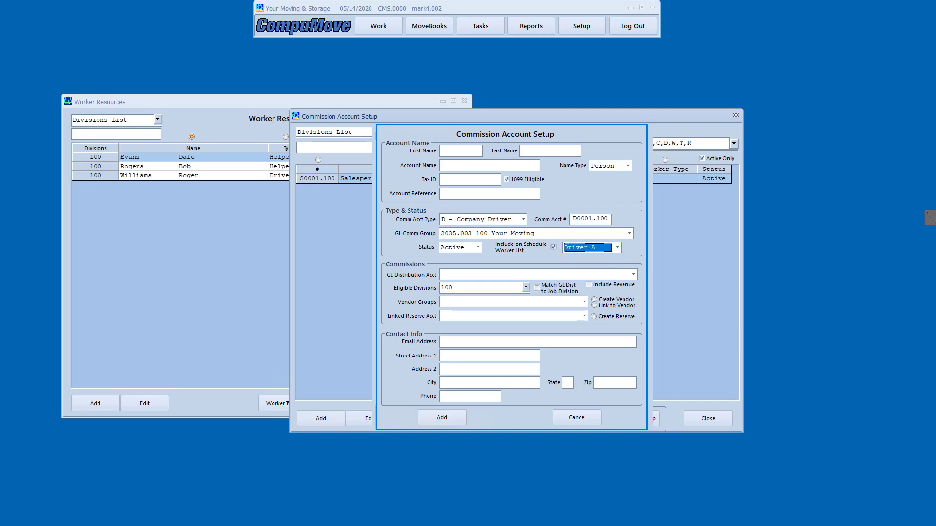
click(930, 218)
mouse_move(491, 237)
mouse_down()
mouse_move(558, 260)
mouse_move(633, 263)
mouse_up()
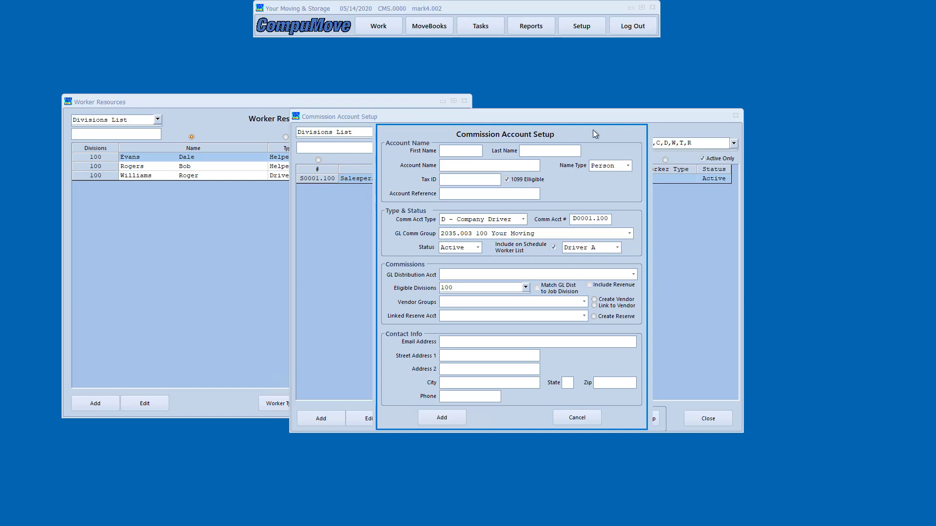
Discard the commission account form unsaved and close the Commission Accounts list
click(580, 418)
click(708, 419)
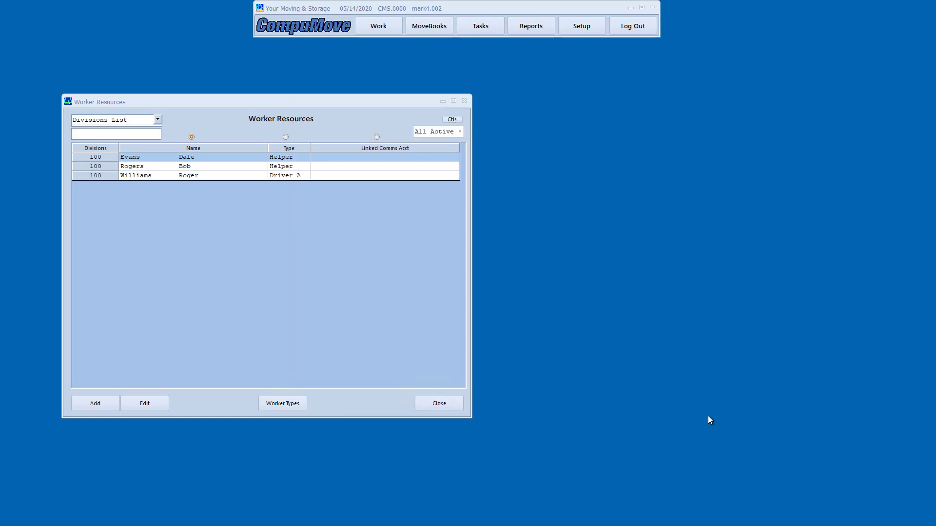
drag(289, 108, 347, 91)
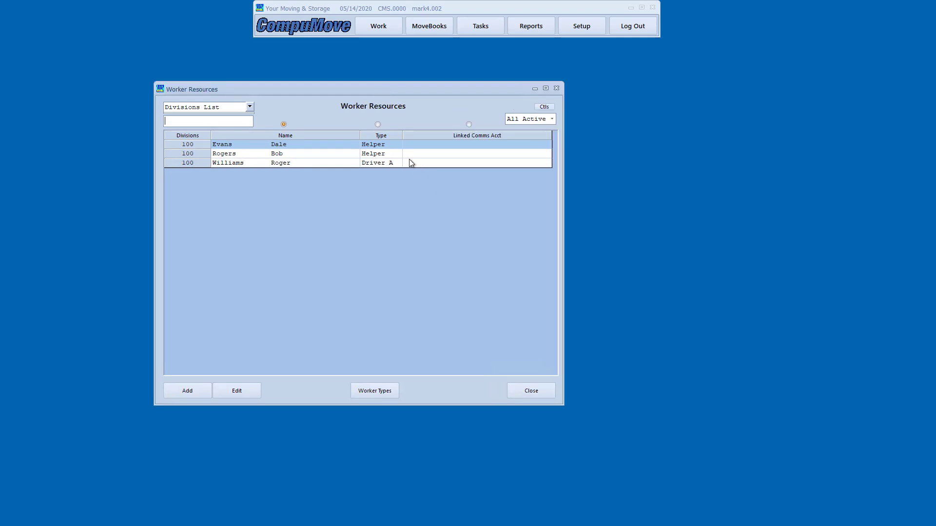
Close Worker Resources and open the Equipment Resources list
click(522, 390)
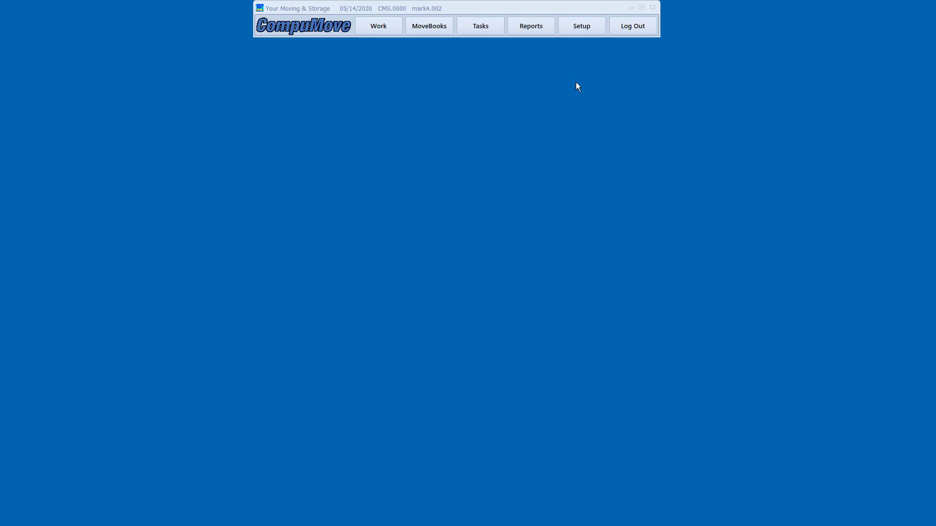
click(572, 31)
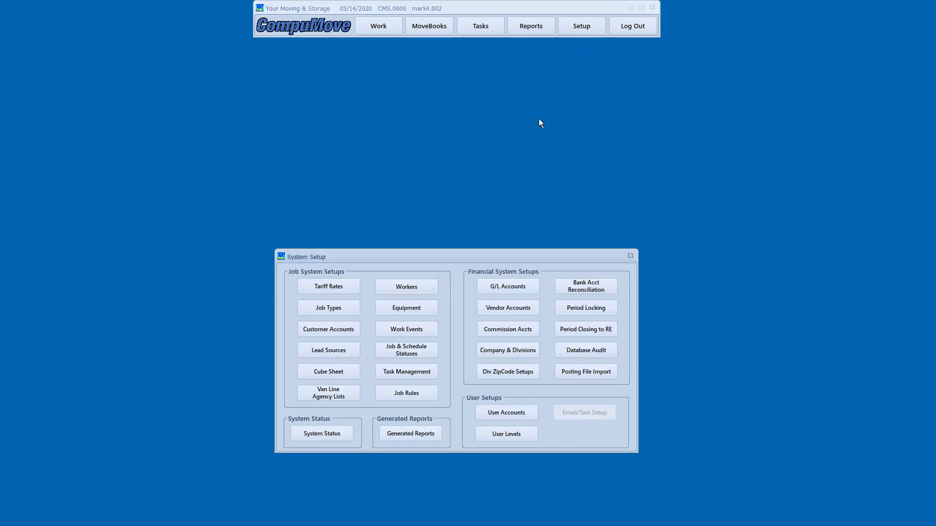
click(414, 307)
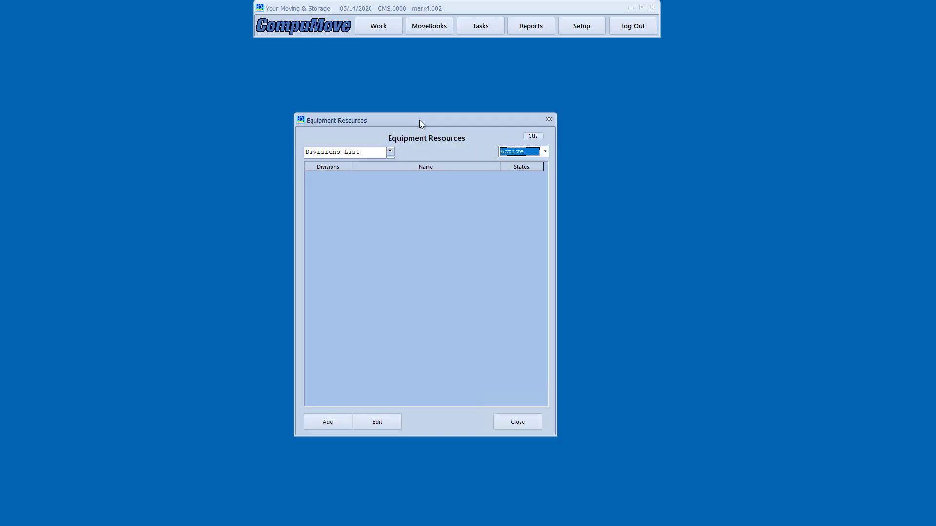
Add equipment Straight Truck #17, Pack Van 3 and Unit 17 - Old Blue
click(329, 421)
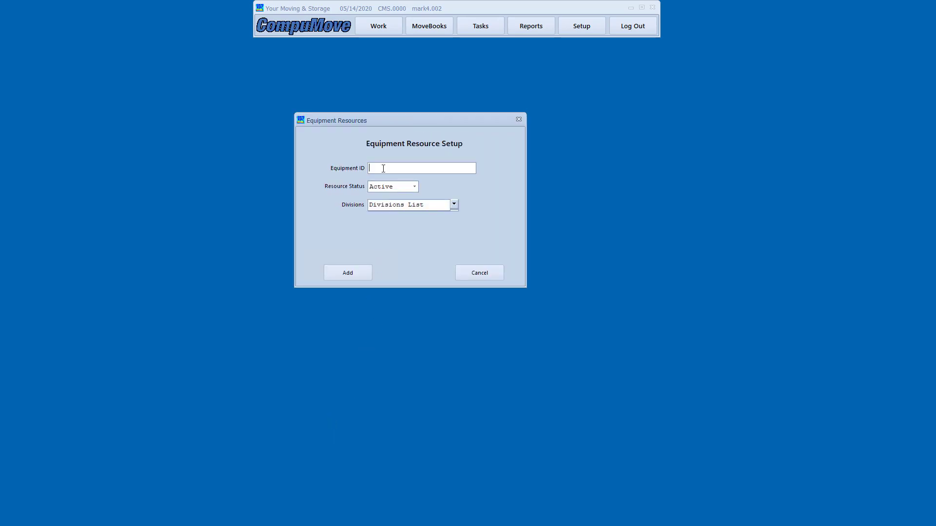
text(Straight Truck #17)
click(348, 274)
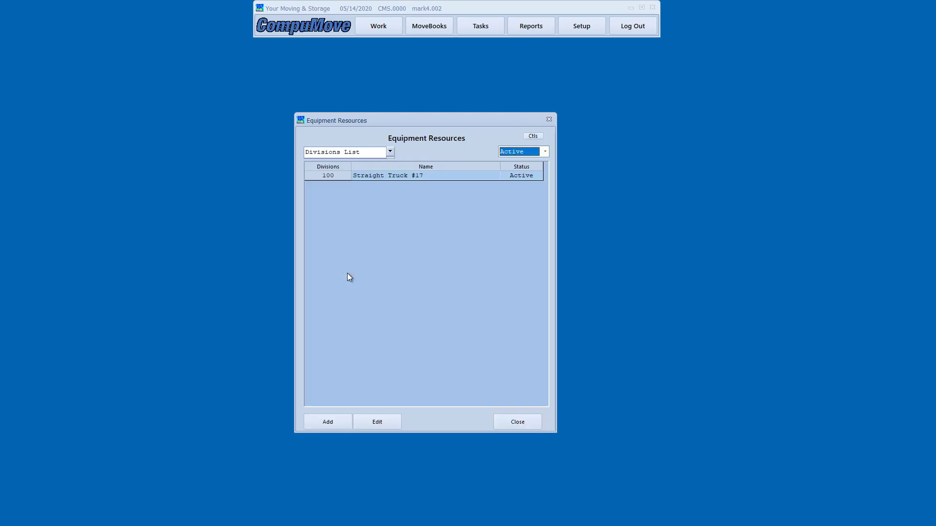
click(327, 420)
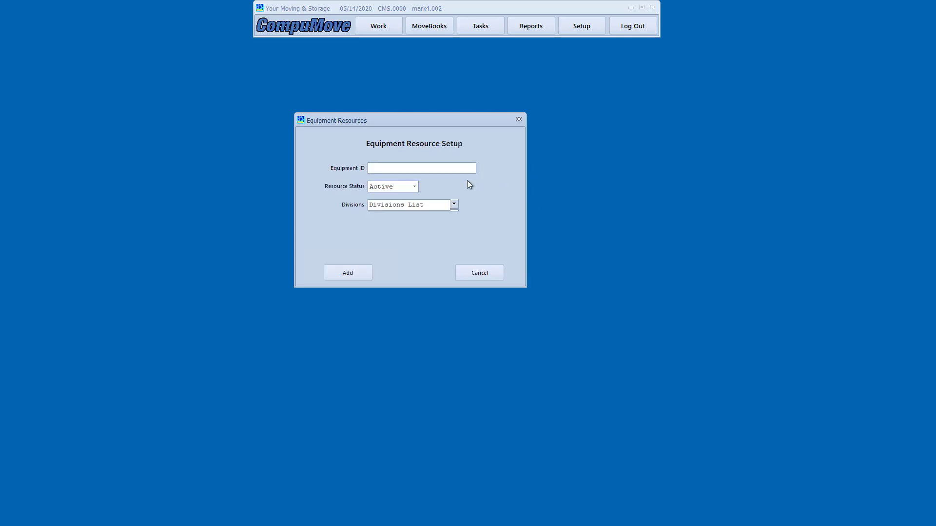
text(Pack Van 3)
click(340, 271)
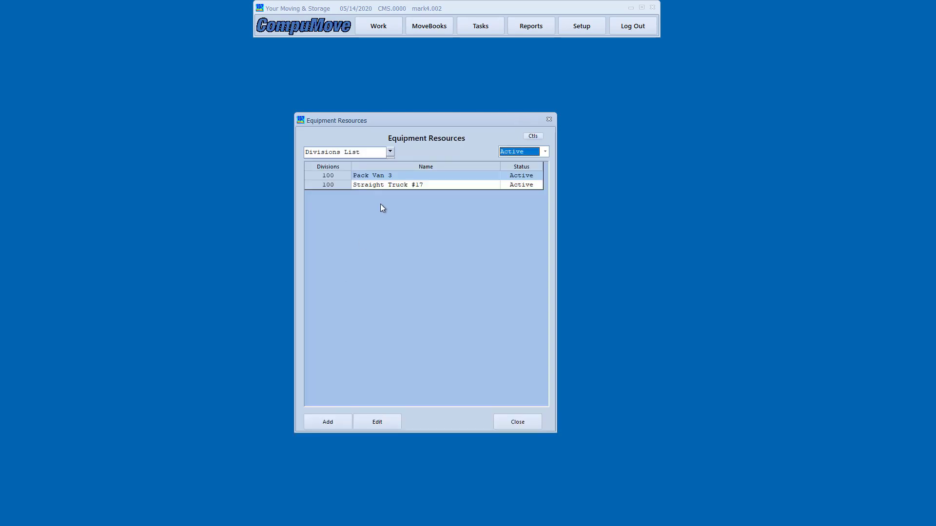
click(338, 422)
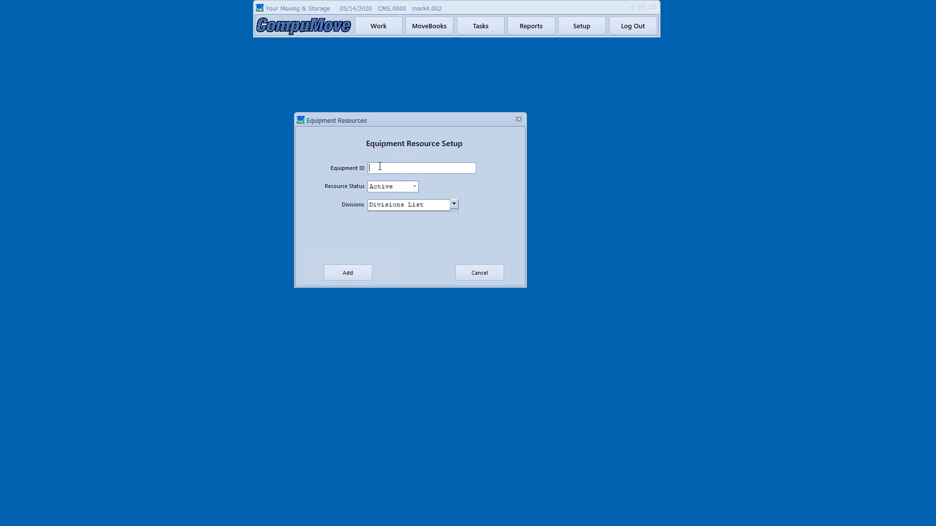
text(Unit 17 - Old Blue)
click(355, 273)
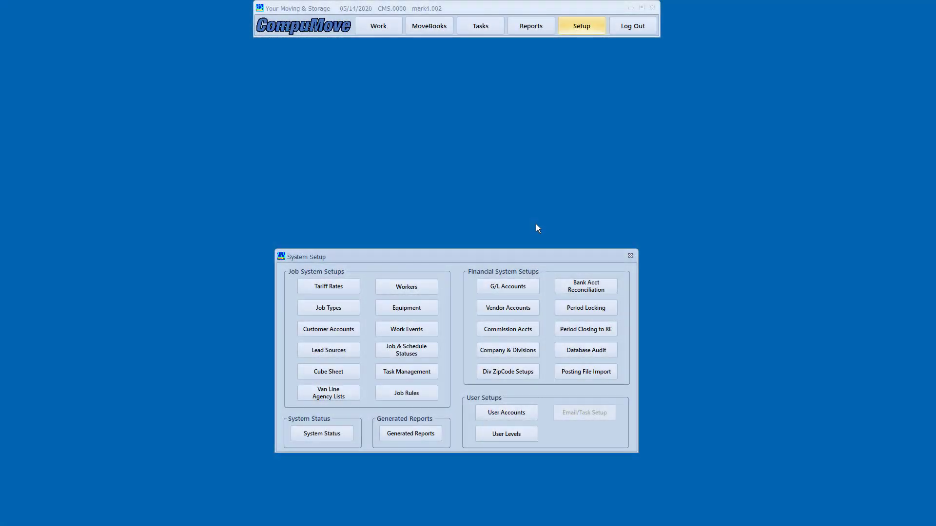
Arrange Work Event Types and Job & Schedule Statuses windows side by side; review the Event Label column
click(412, 325)
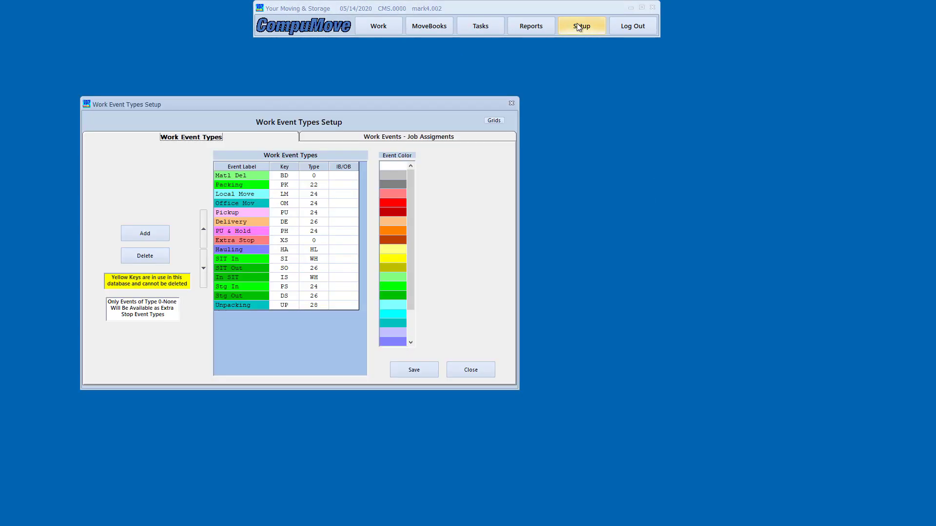
click(578, 27)
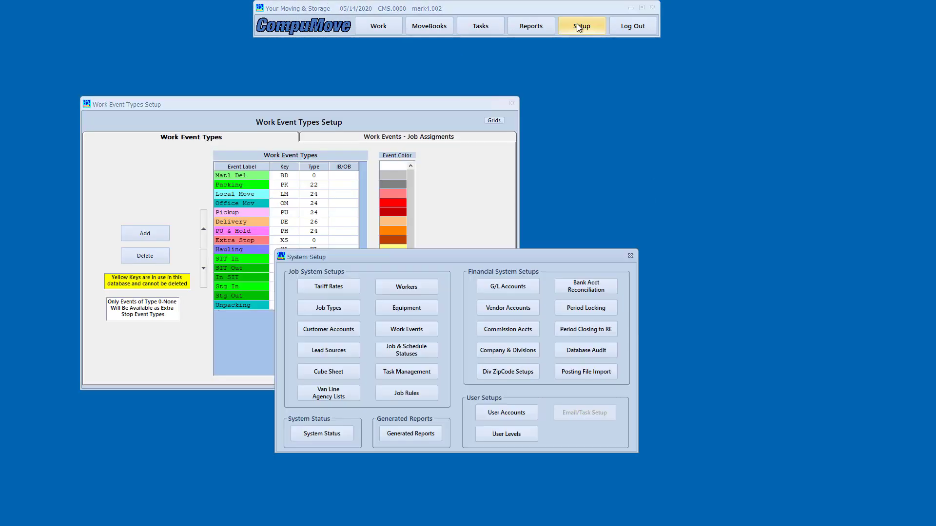
click(416, 355)
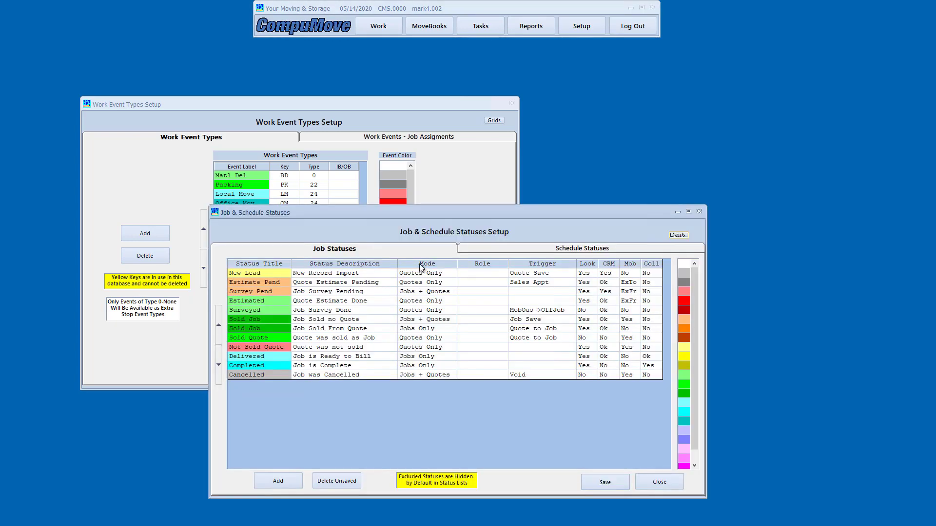
drag(432, 211, 578, 124)
drag(368, 104, 314, 100)
click(506, 127)
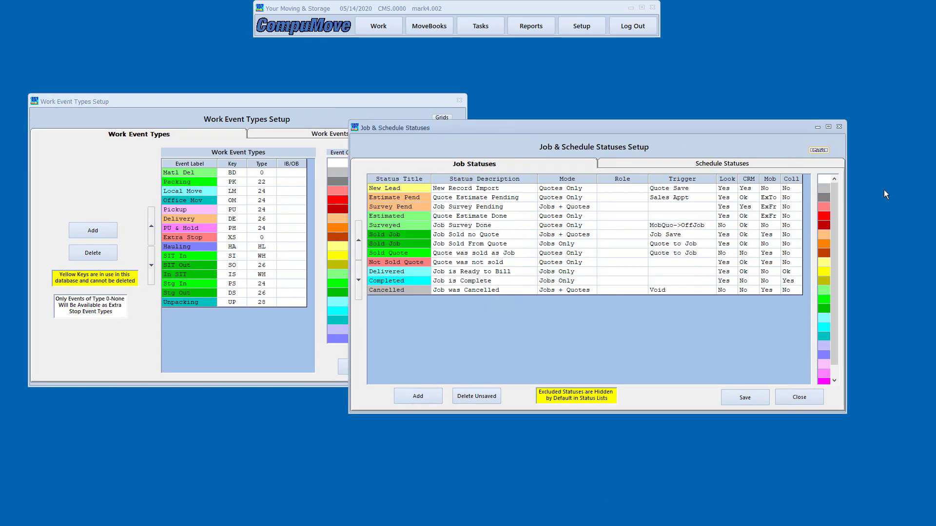
click(147, 116)
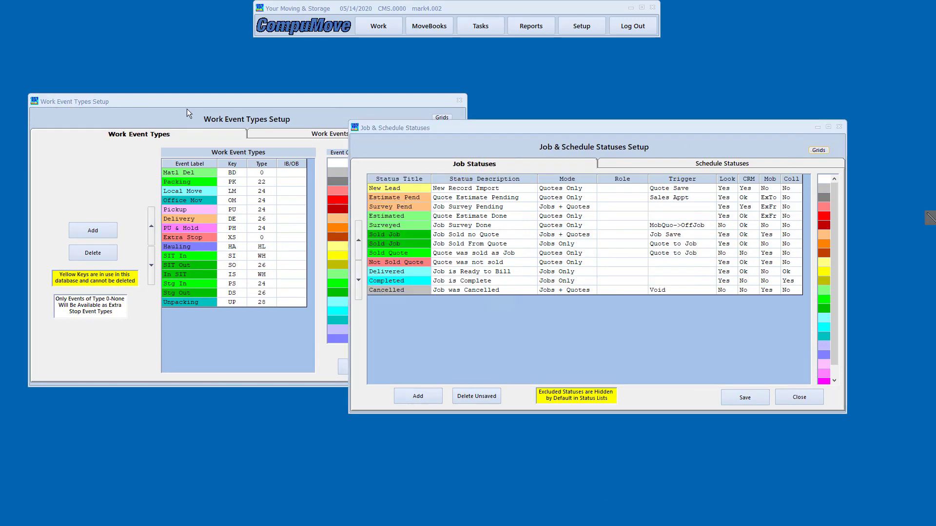
mouse_move(154, 165)
mouse_down()
mouse_move(179, 277)
mouse_move(214, 323)
mouse_move(224, 320)
mouse_up()
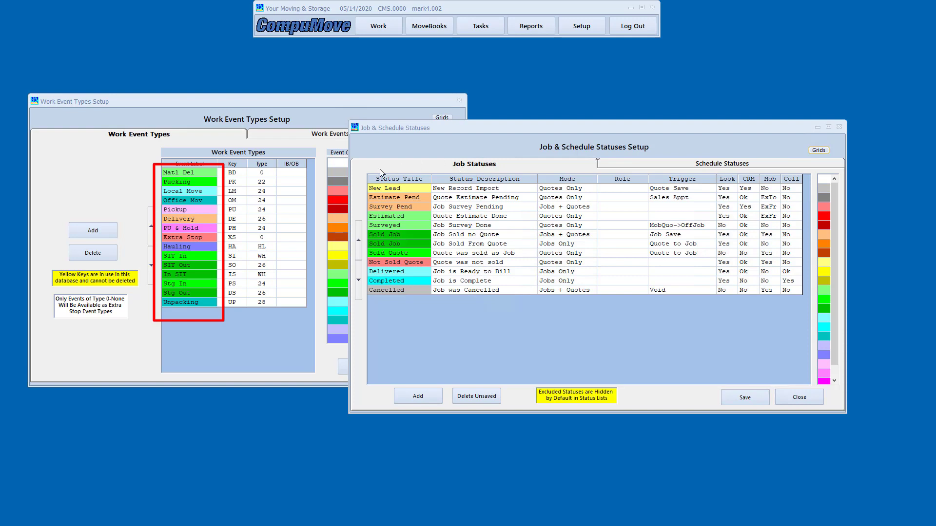
drag(362, 168, 602, 310)
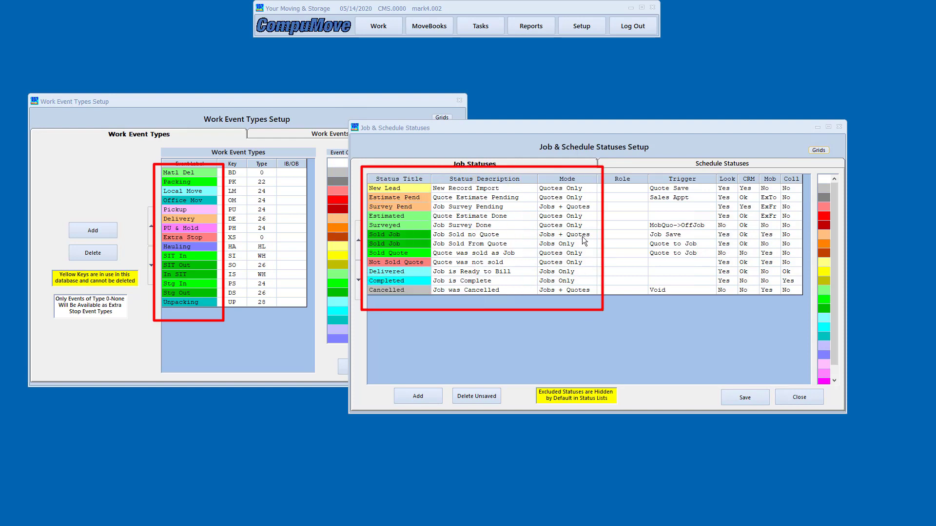
drag(655, 209, 715, 308)
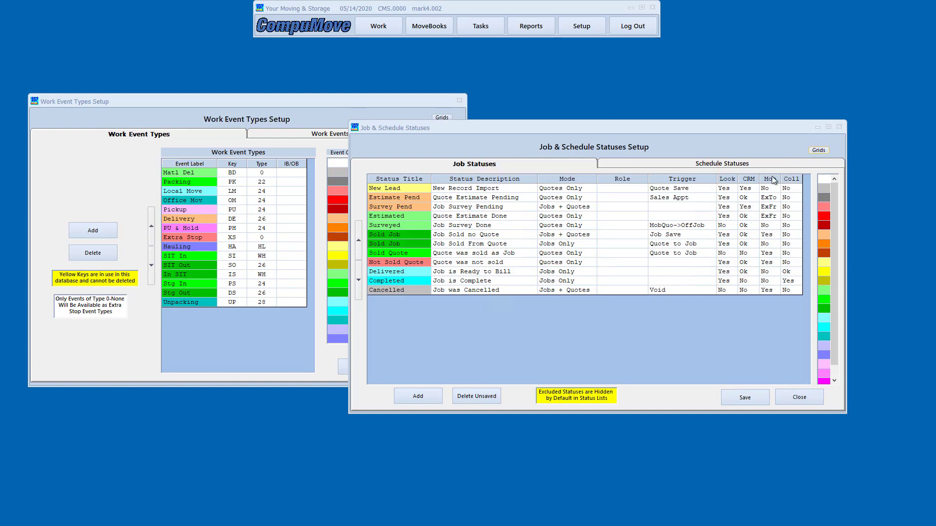
Review the Schedule Statuses list, close Job & Schedule Statuses, and shift Work Event Types right
click(674, 163)
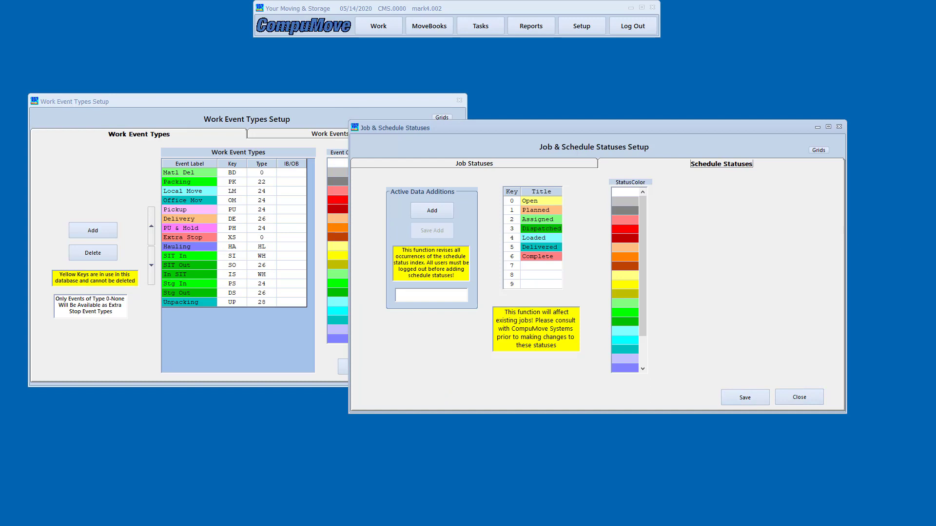
click(930, 217)
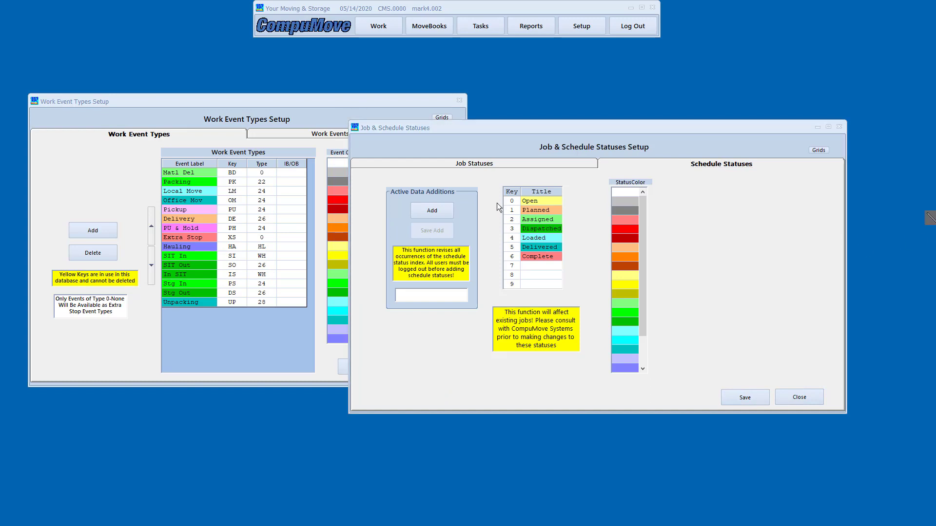
mouse_move(489, 180)
mouse_down()
mouse_move(562, 291)
mouse_move(577, 295)
mouse_up()
click(798, 398)
drag(298, 104, 373, 103)
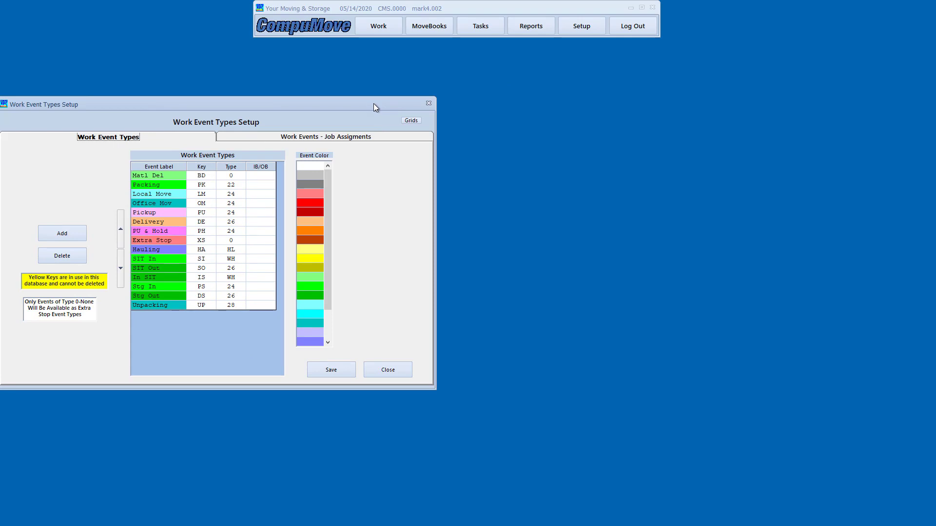
drag(133, 103, 332, 102)
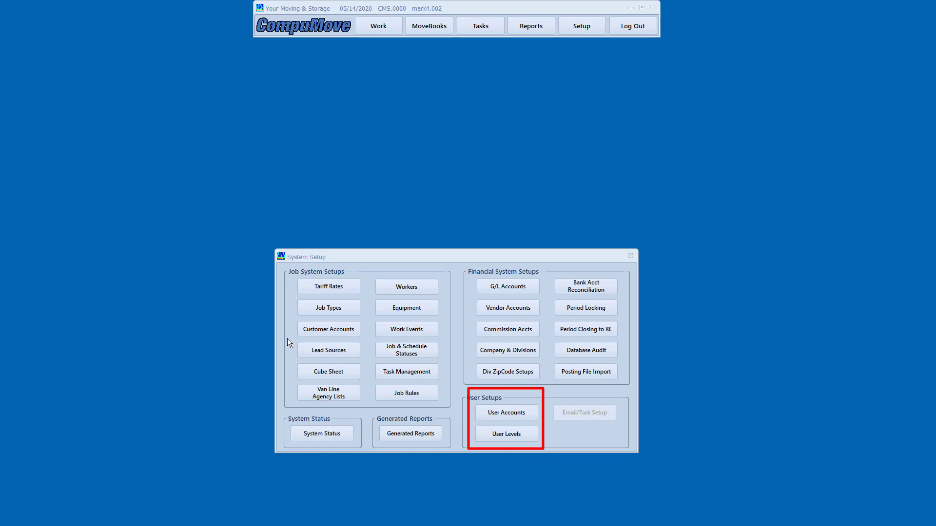
Highlight the customer, lead source, worker, equipment and commission setup buttons as covered
mouse_move(289, 320)
mouse_down()
mouse_move(333, 361)
mouse_move(369, 368)
mouse_up()
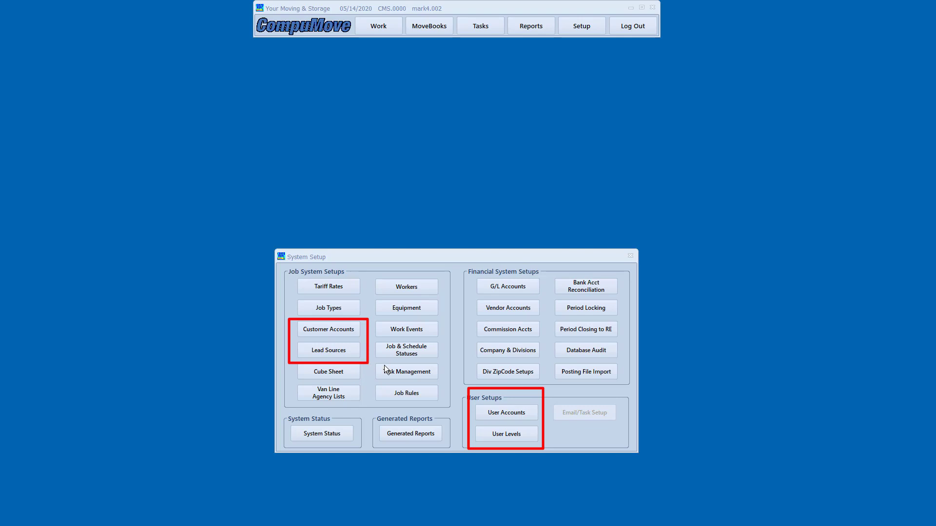
drag(397, 320, 446, 318)
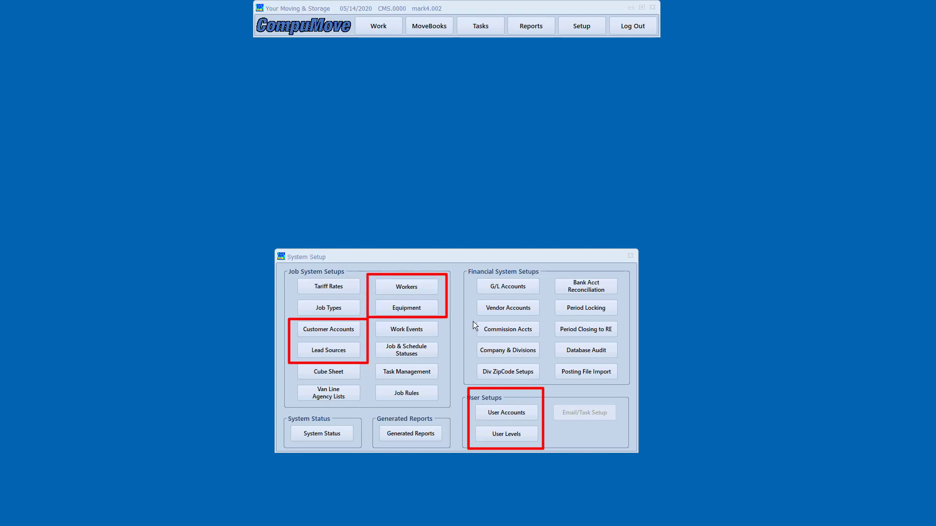
drag(518, 339, 545, 339)
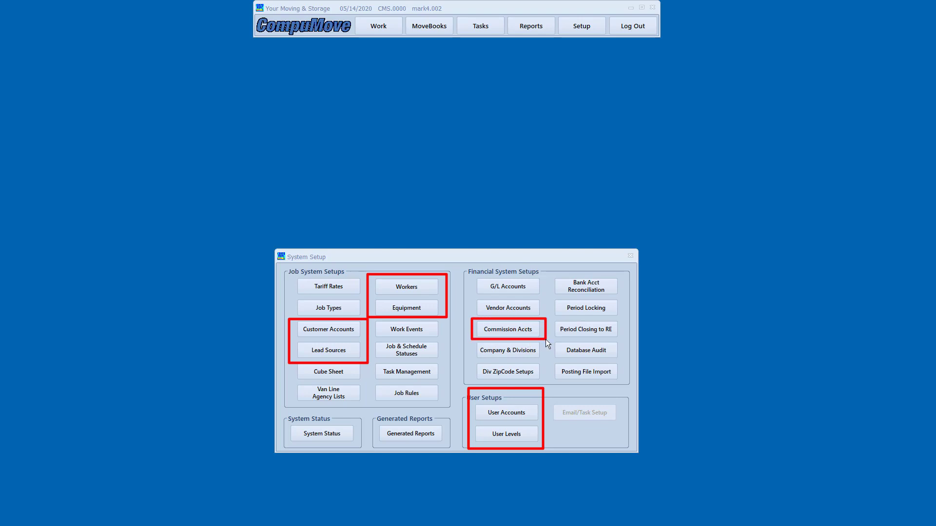